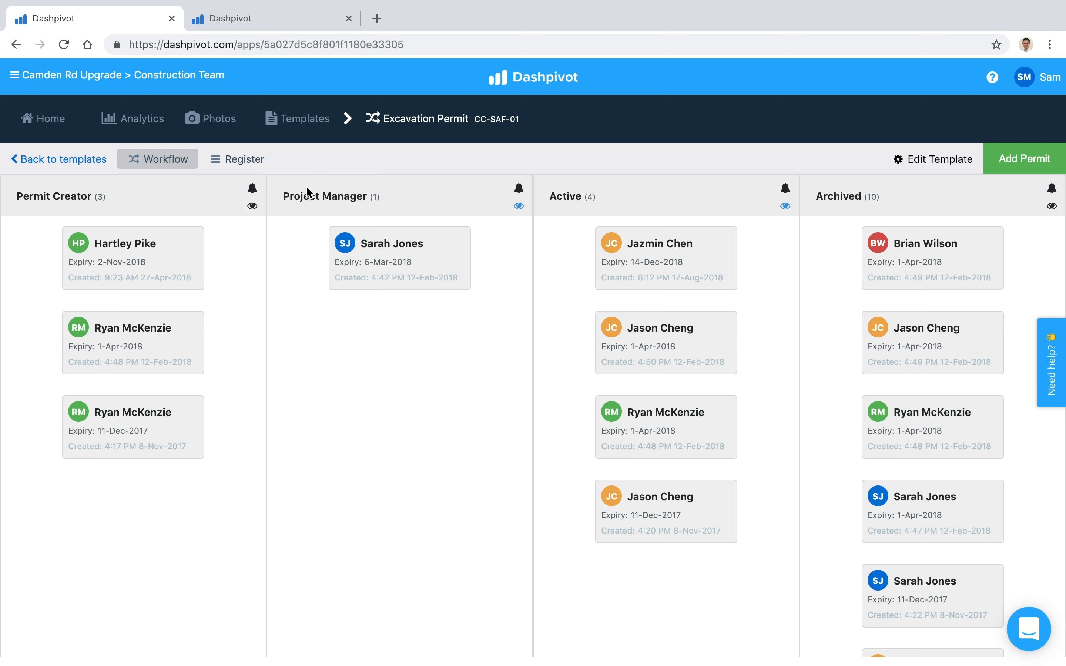
Check who receives email notifications when a form moves to the Project Manager column of the existing Excavation Permit board
click(517, 215)
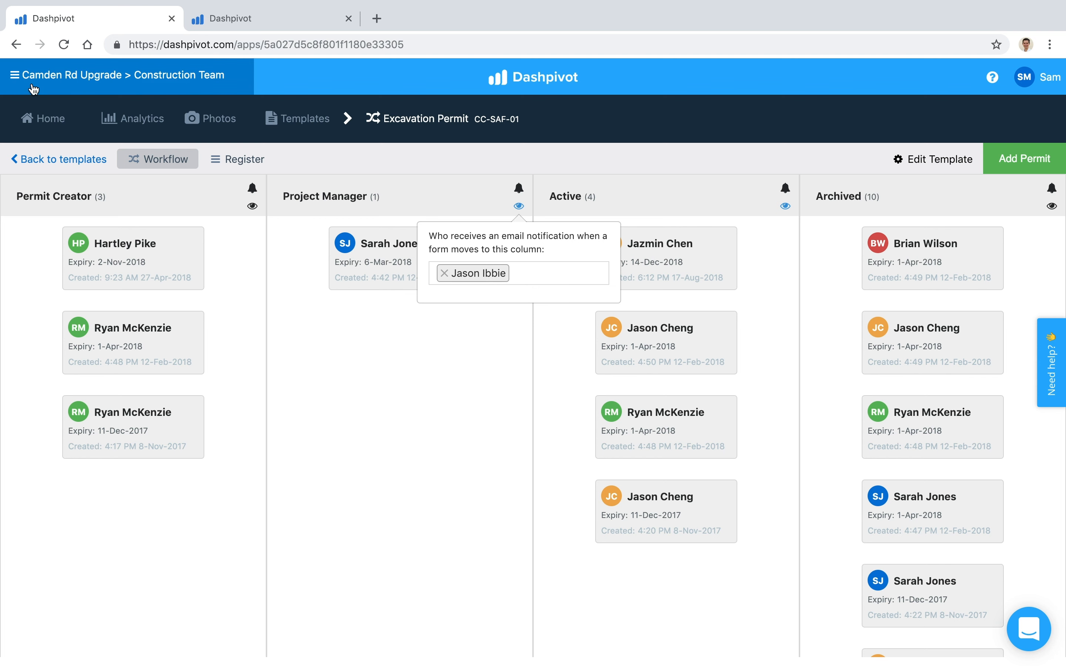
click(472, 209)
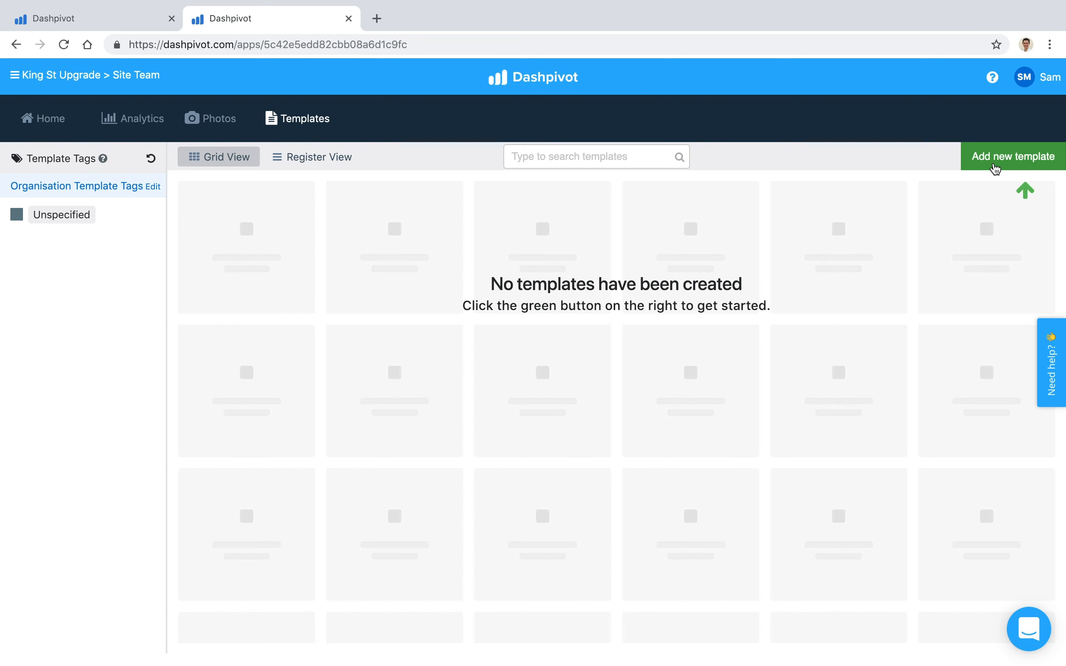
Start a new self-made template for the King St Upgrade Site Team named Excavation Permit with the ID SM-Example-02
click(1040, 167)
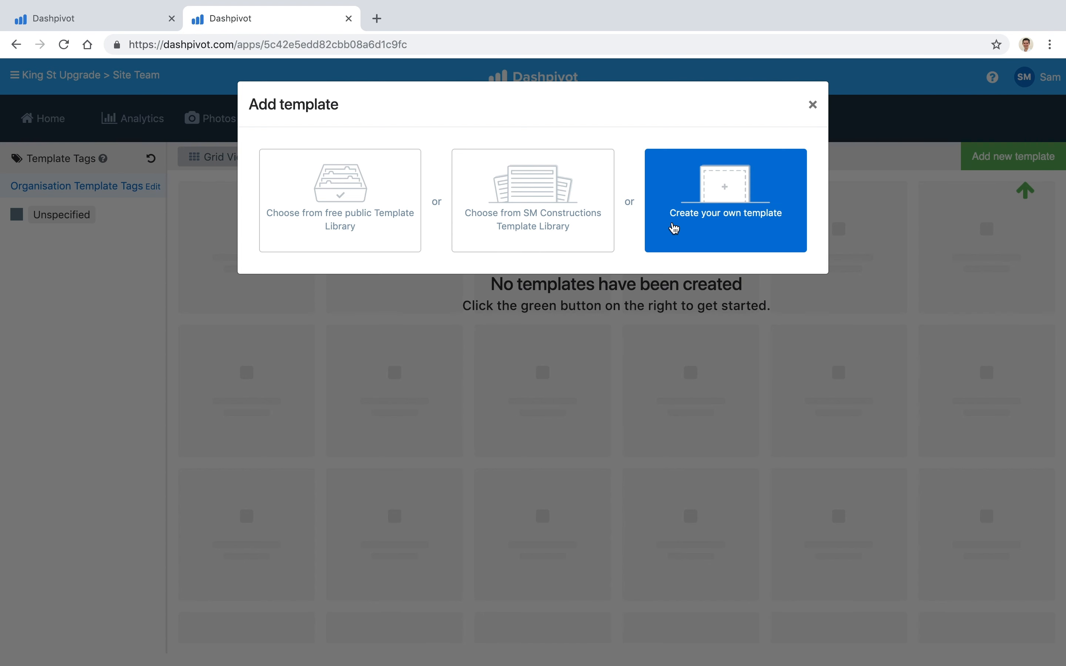
click(759, 224)
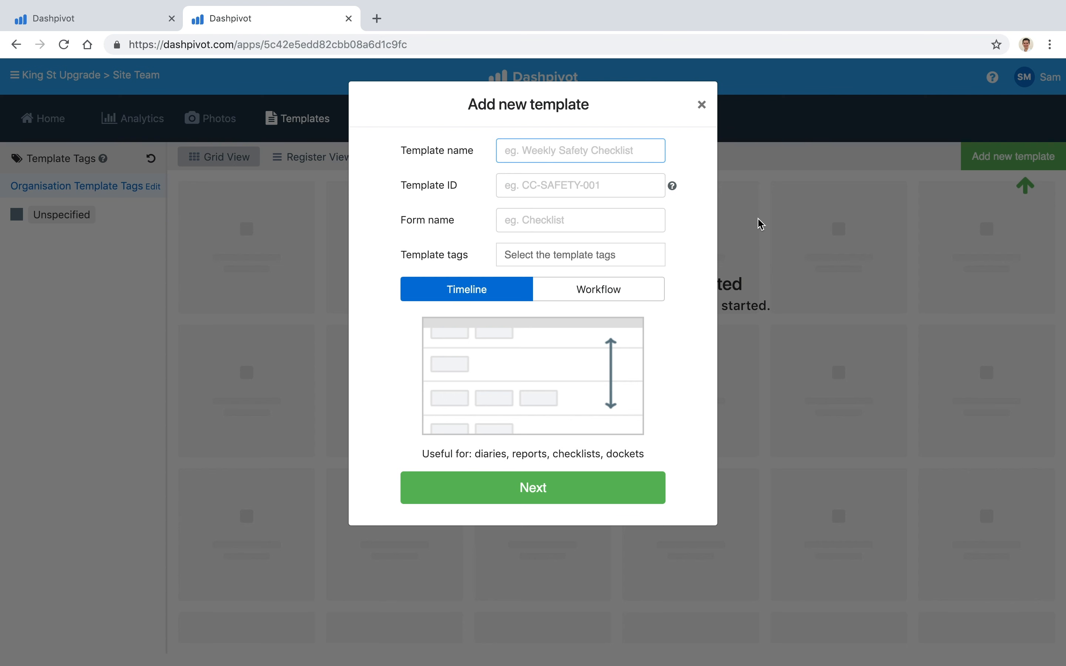
text(Excav)
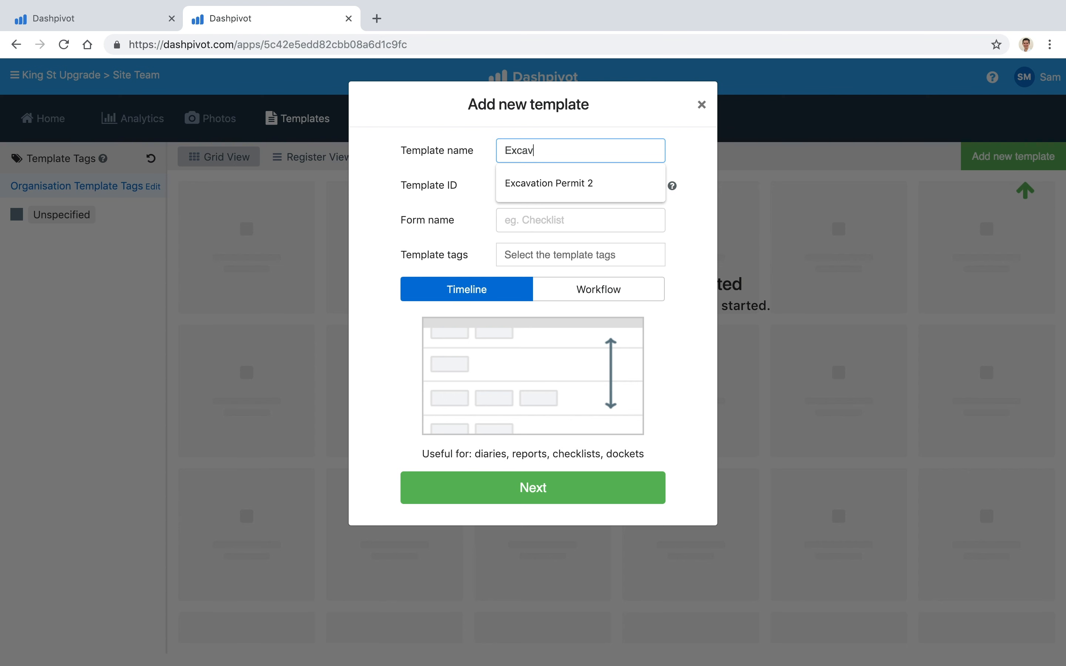
text(ation Permit)
click(581, 185)
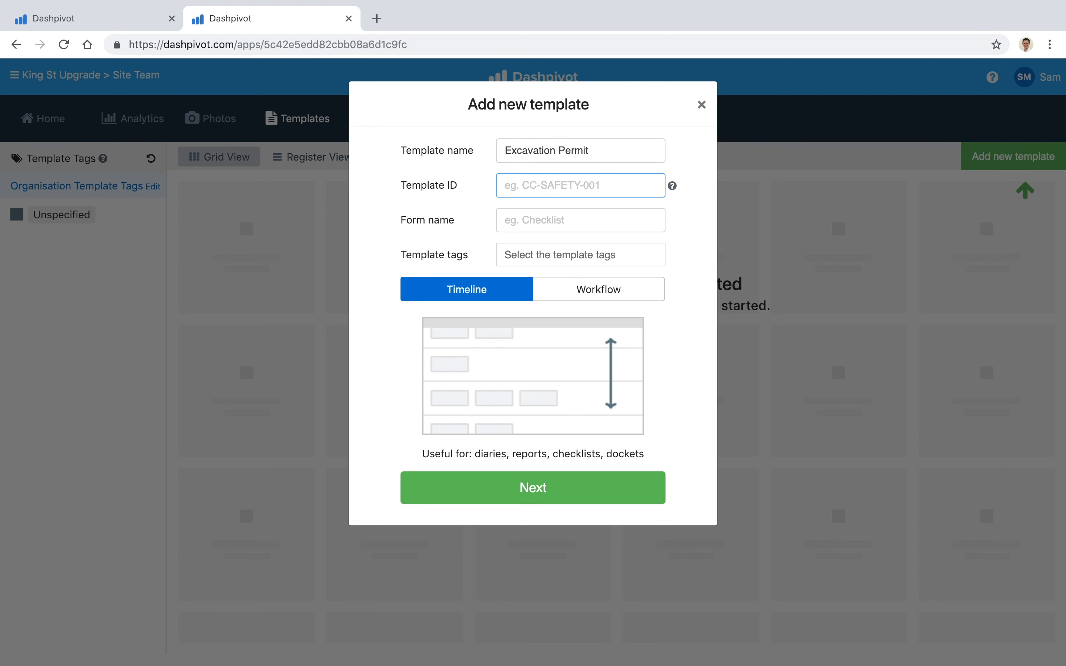
text(SM-Examp)
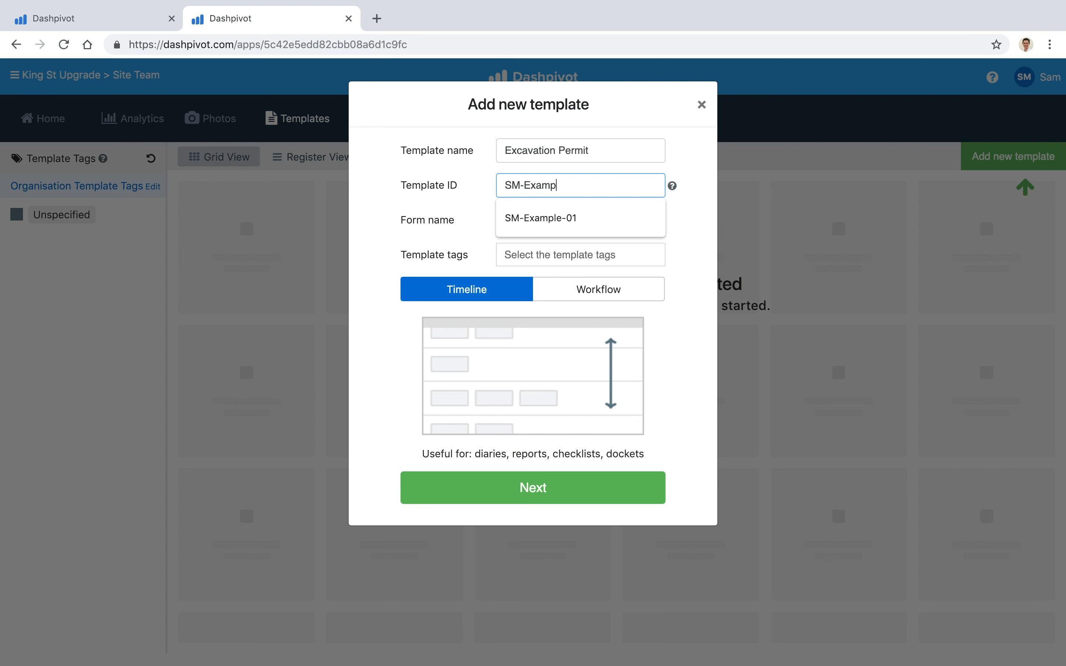
text(le-02)
Set the form name to Permit, make the template a Workflow type and continue to the template editor
key(Tab)
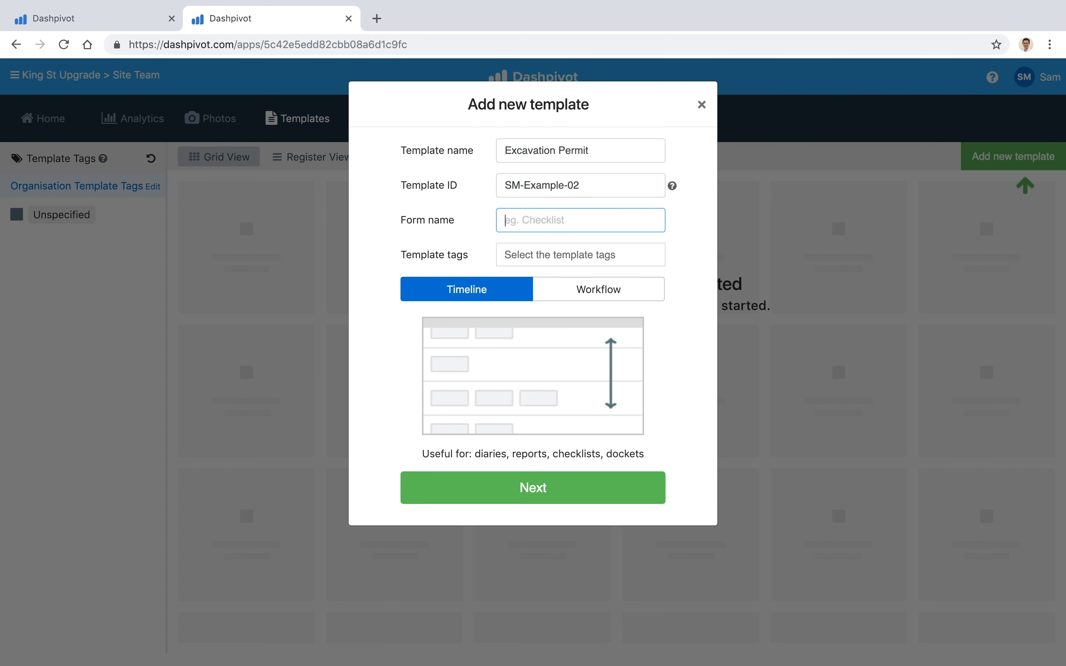
text(Permit)
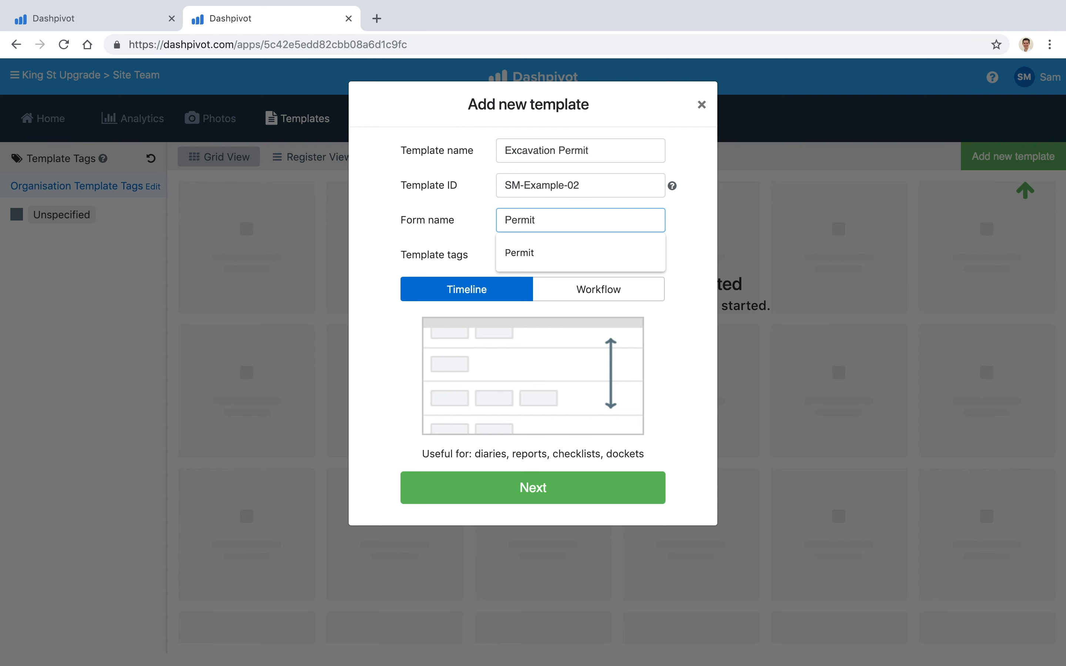
click(477, 227)
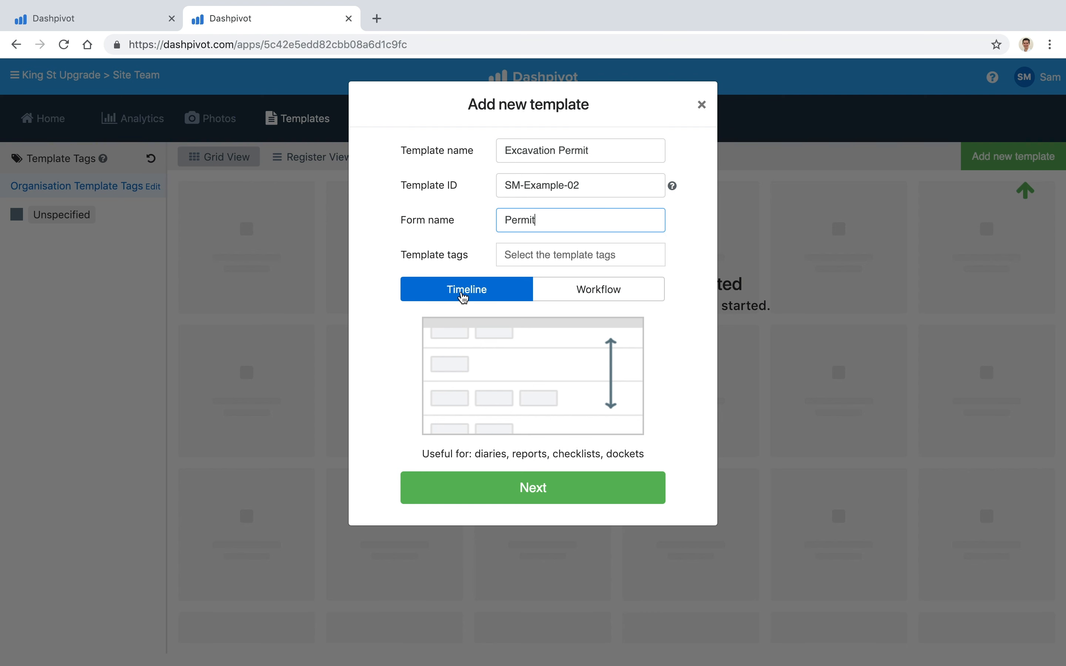
click(582, 294)
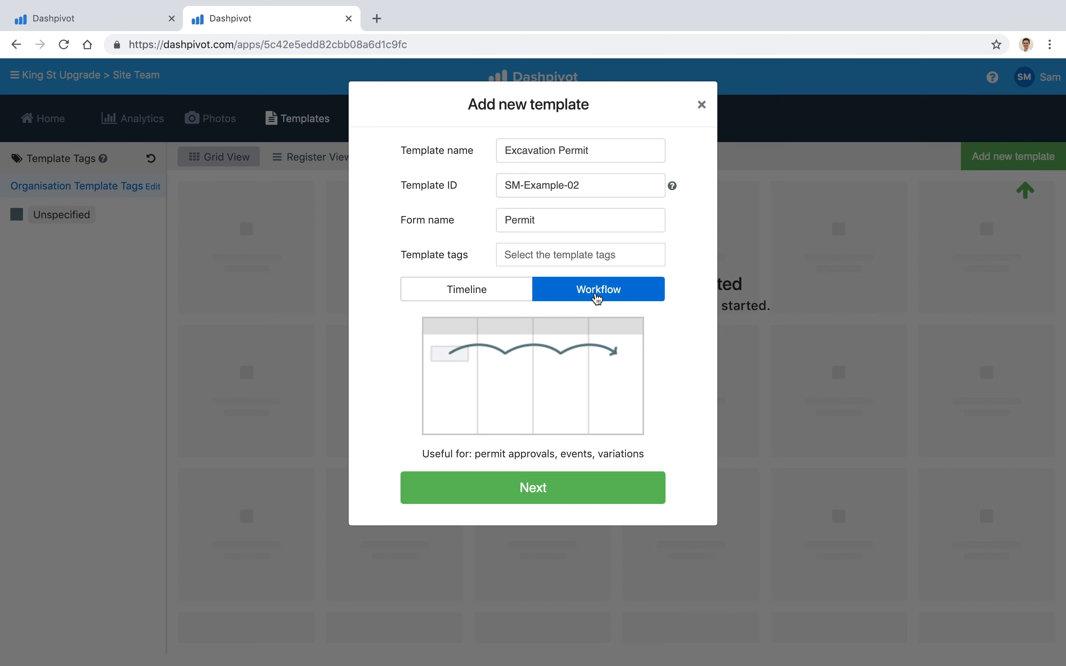
click(569, 496)
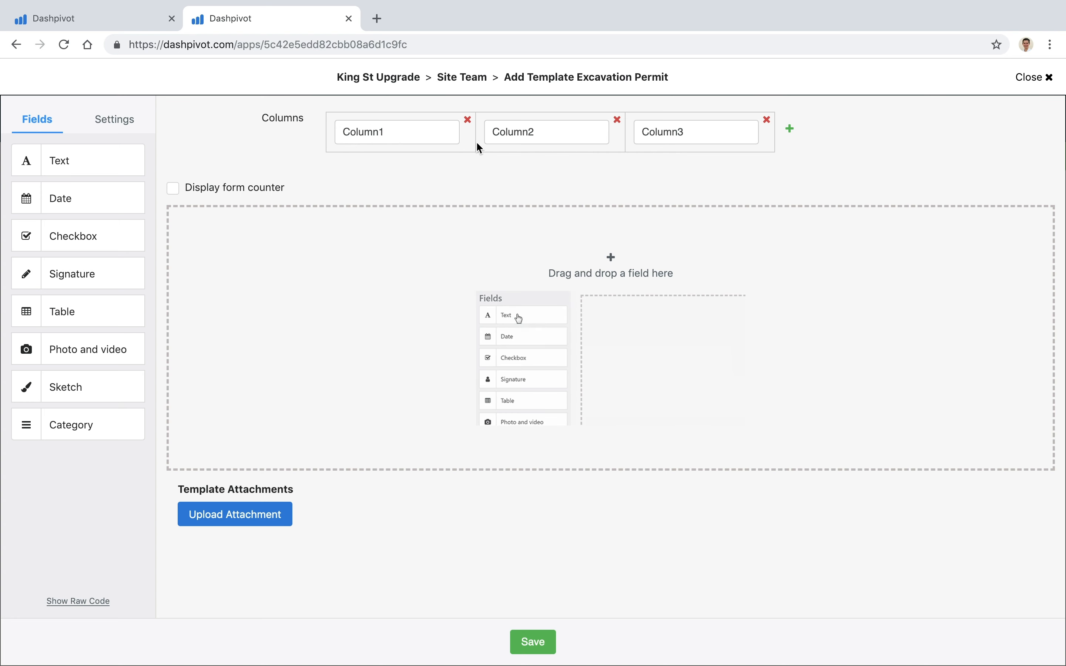
Consult the existing Excavation Permit board's columns for reference, and add a fourth workflow column to the new template
click(97, 19)
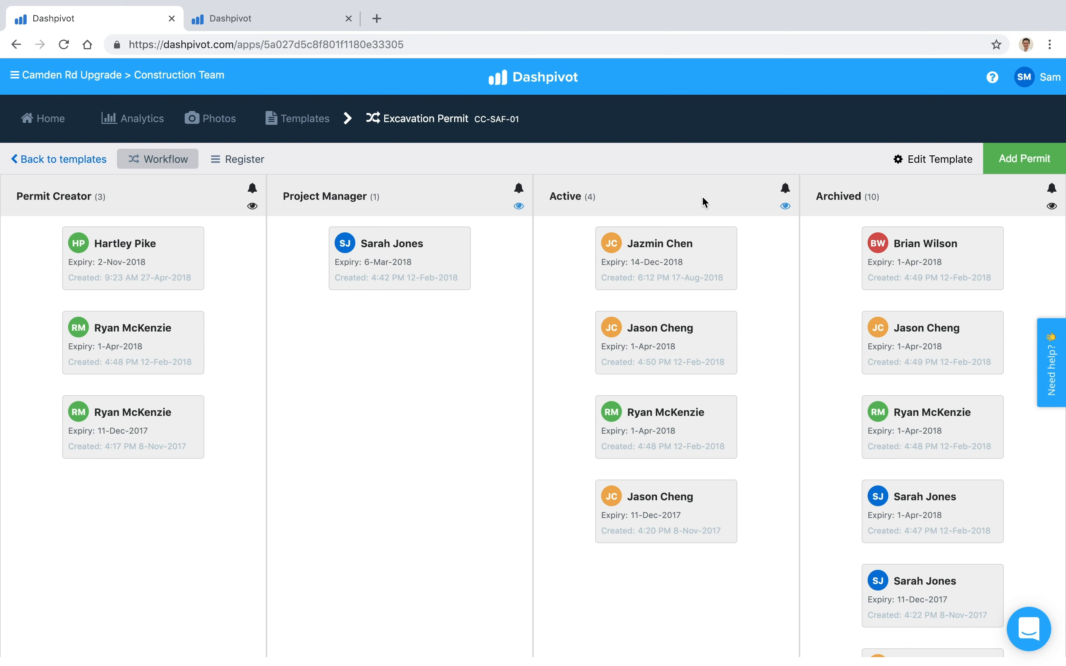
click(273, 26)
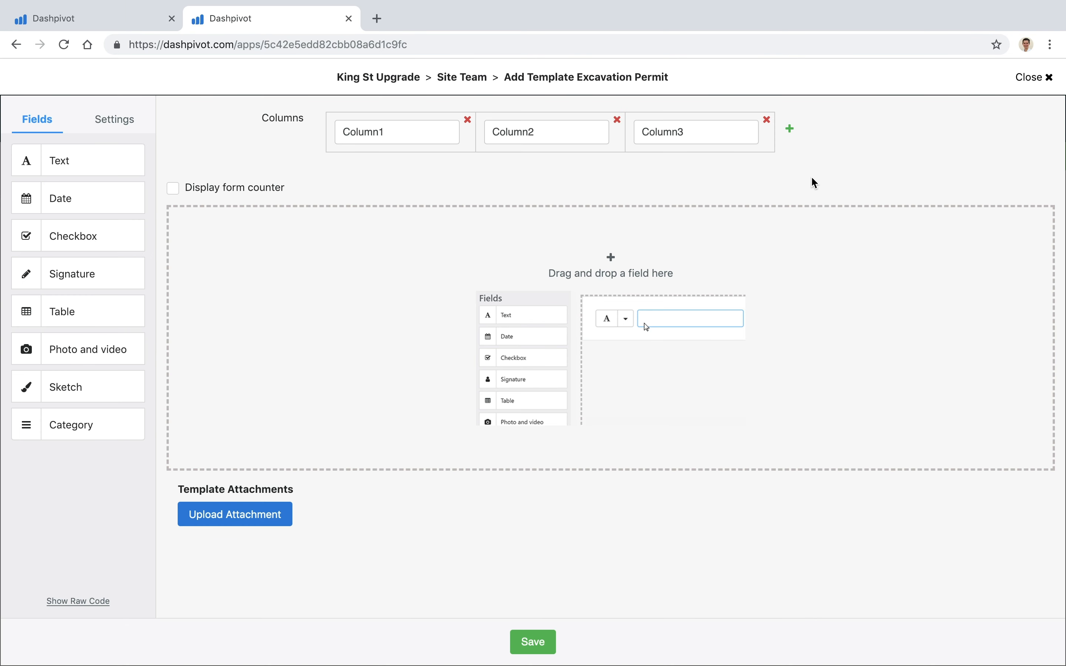
click(790, 129)
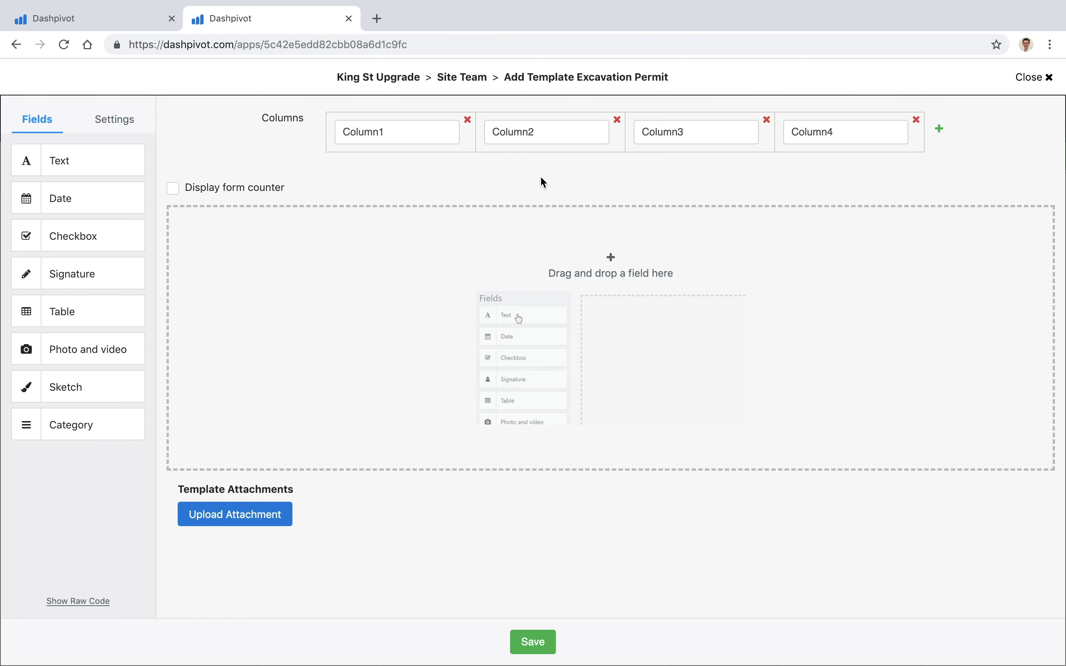
Rename the first workflow column to Permit Applicant and the second to Project Manager
click(410, 134)
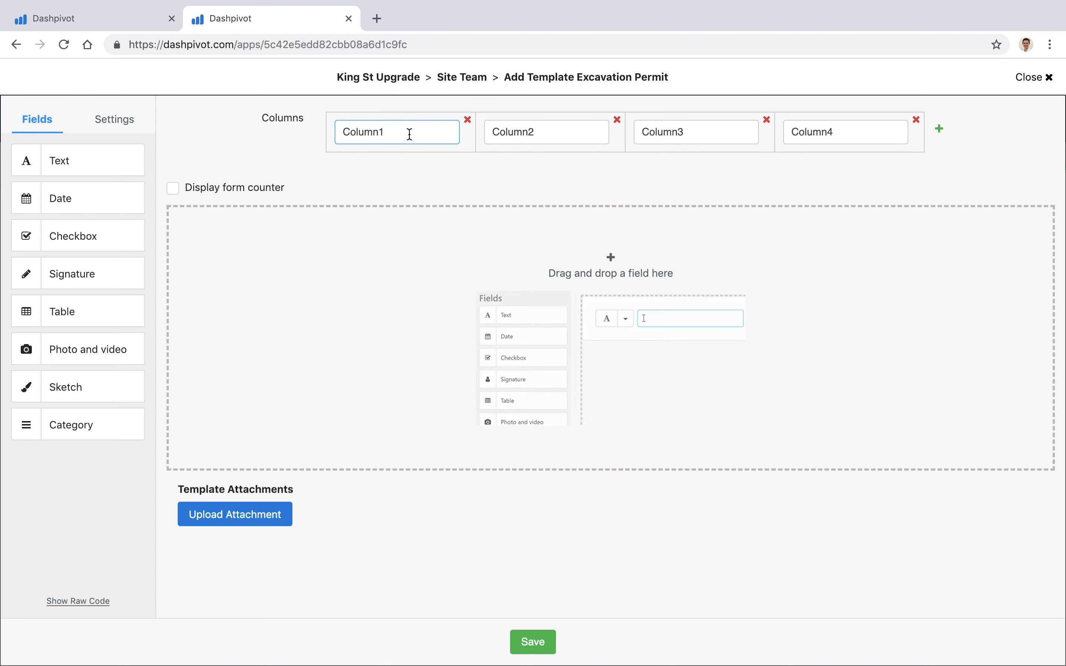
double_click(409, 134)
text(Perm)
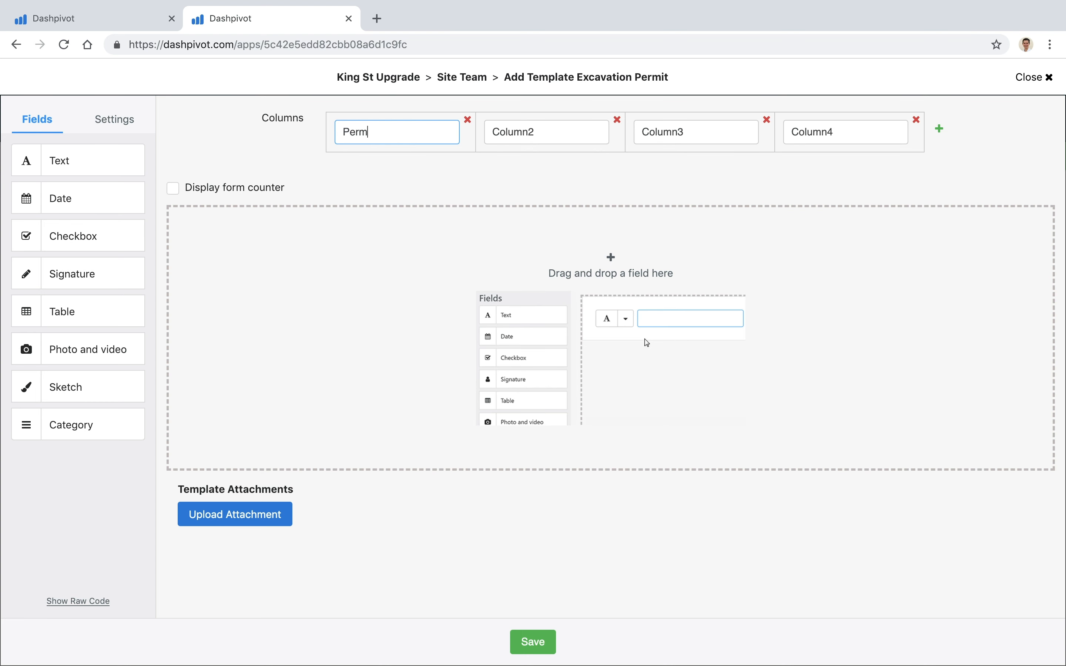
text(it Applicant)
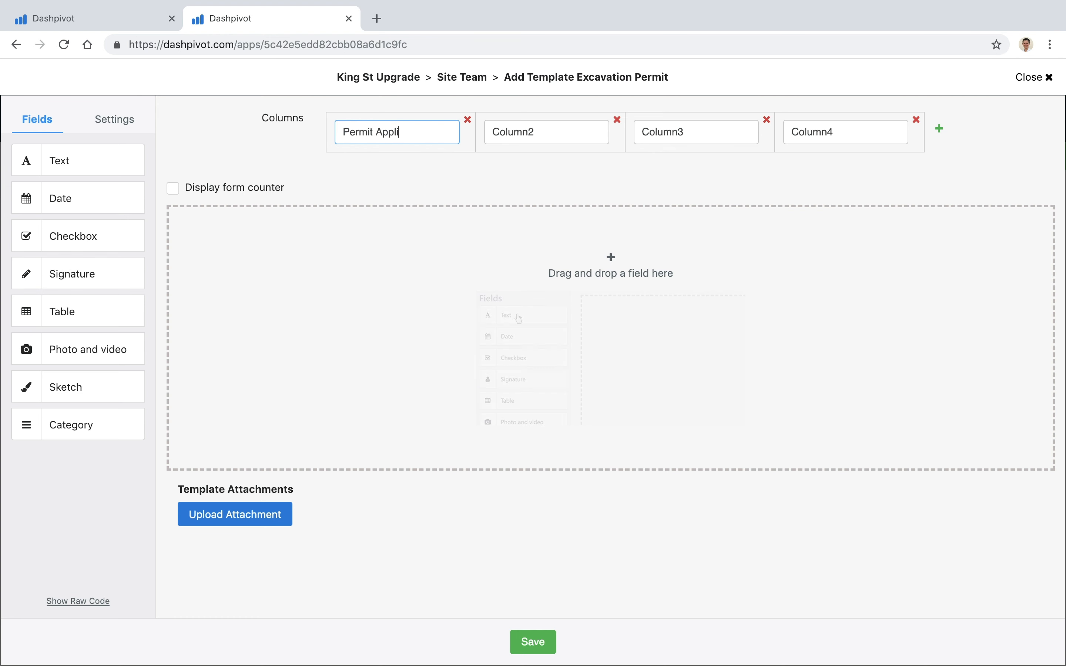
double_click(550, 132)
text(project Manager)
key(Home)
key(Delete)
text(P)
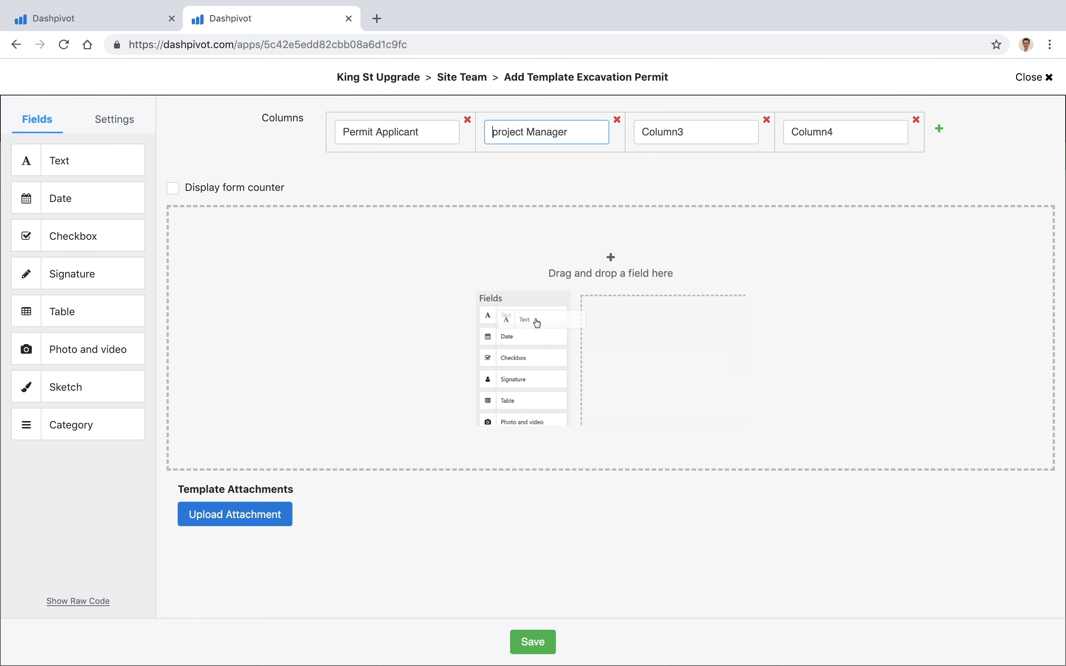
Rename the third workflow column to Active and the fourth to Archived
double_click(662, 131)
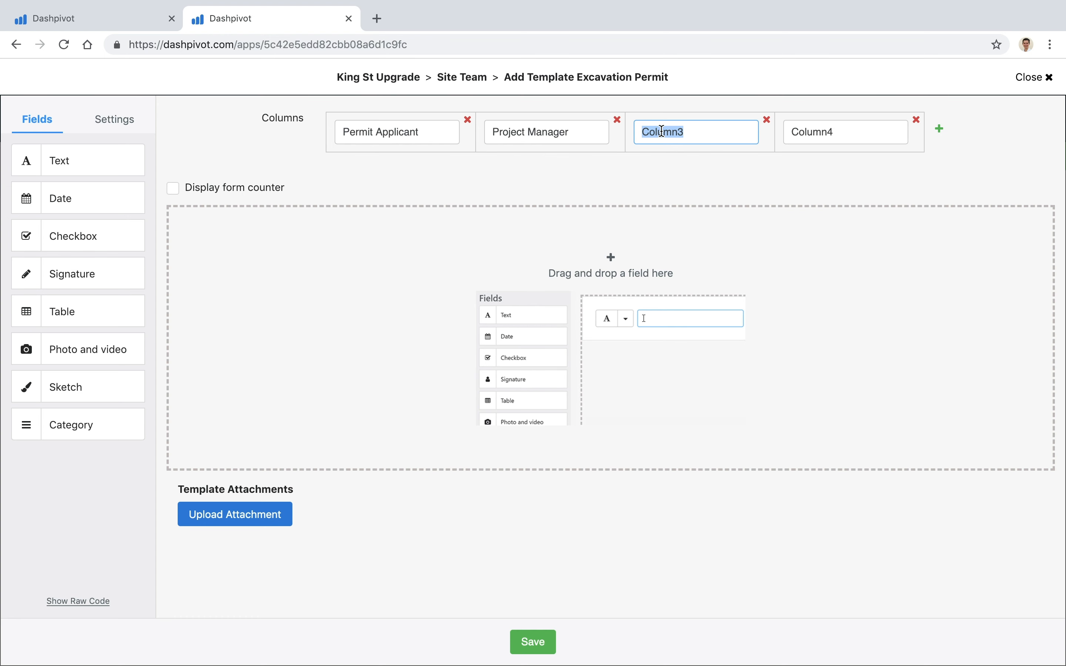
text(Active)
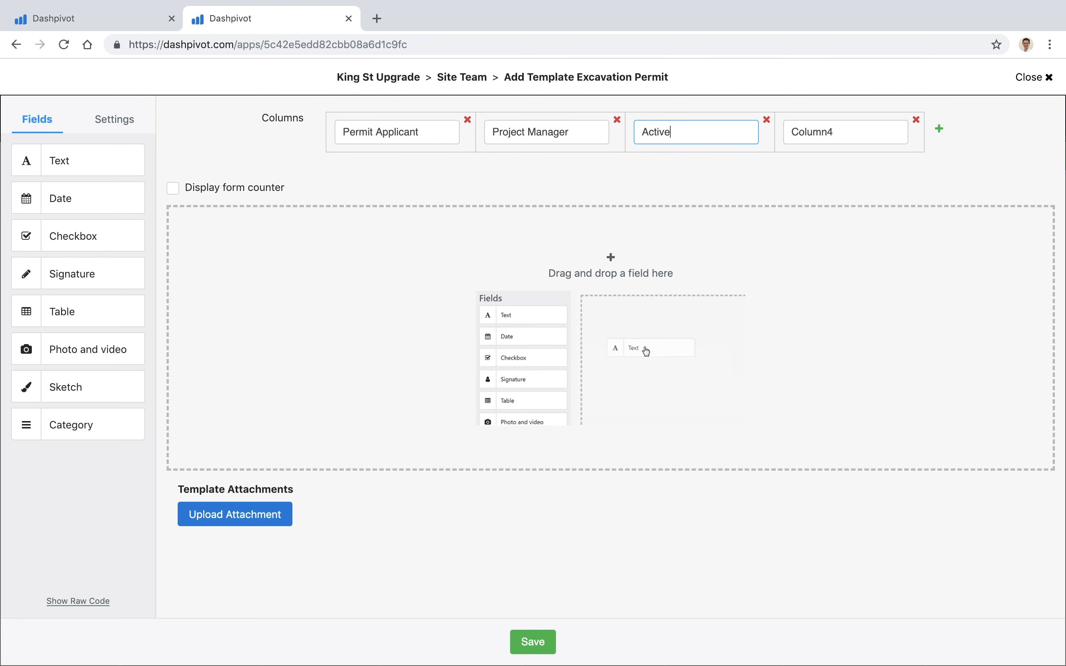
double_click(808, 132)
text(Archived)
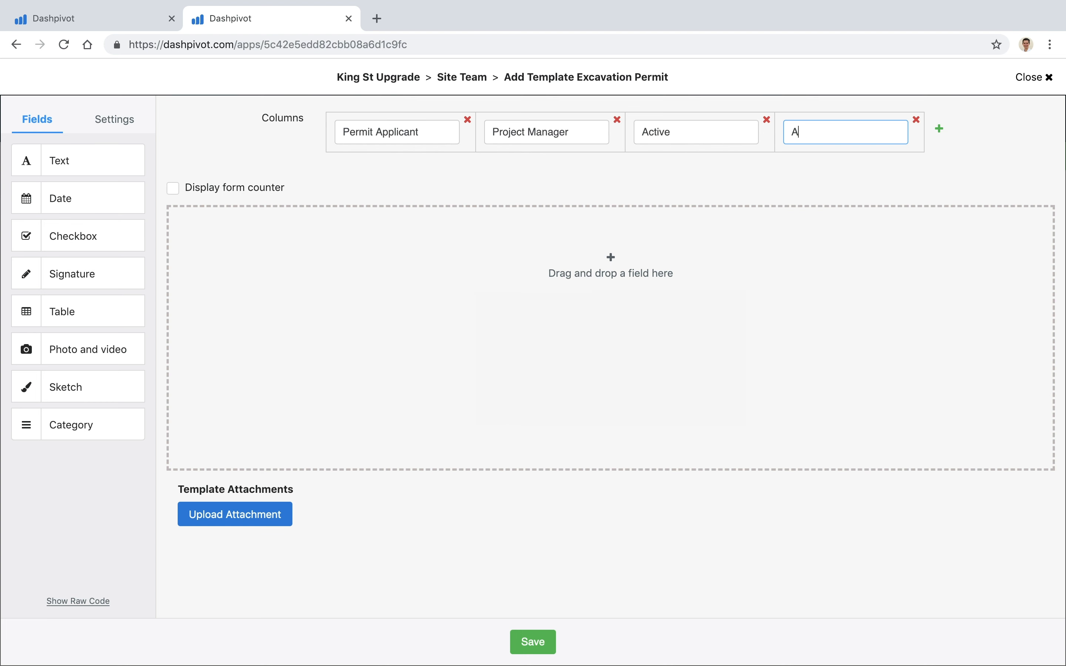
click(827, 168)
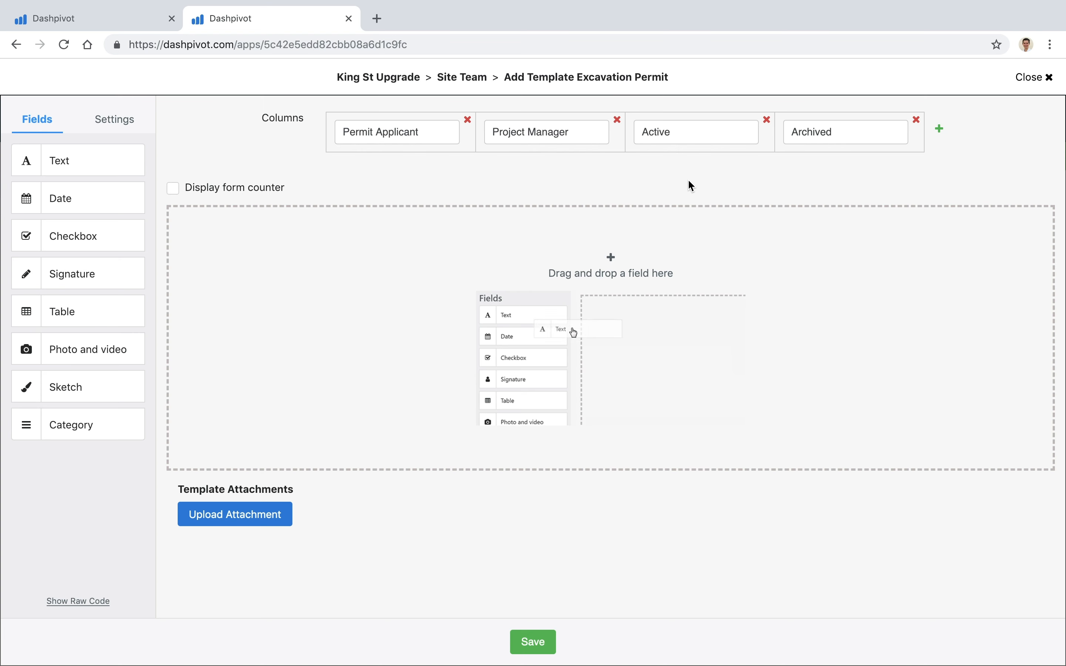
Add two text fields with a date field above them, and limit the date field to a single date without time
drag(85, 158, 307, 349)
drag(81, 205, 238, 245)
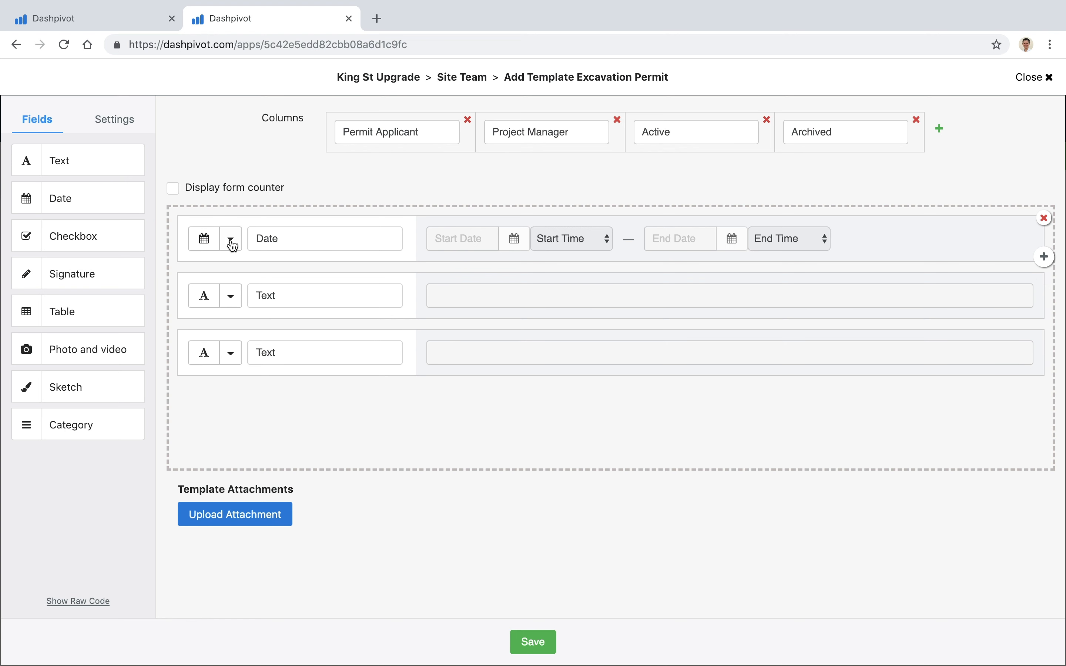
click(238, 245)
click(203, 331)
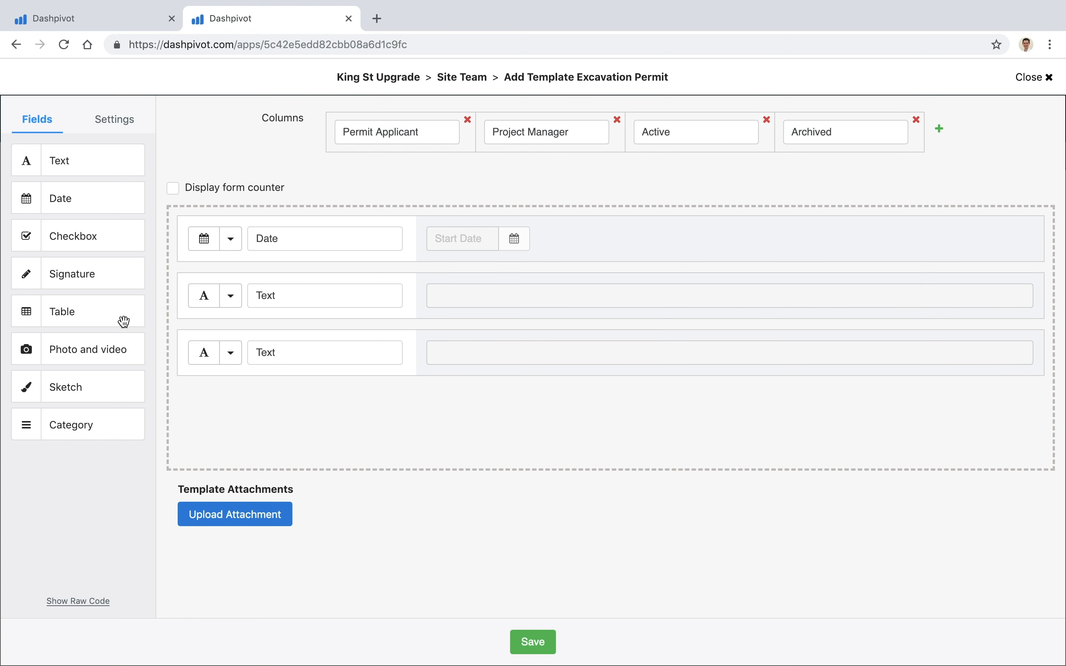
Add a signature field below the text fields and set its type to Approval Signature
mouse_move(88, 288)
mouse_down()
mouse_move(238, 395)
mouse_move(287, 400)
mouse_up()
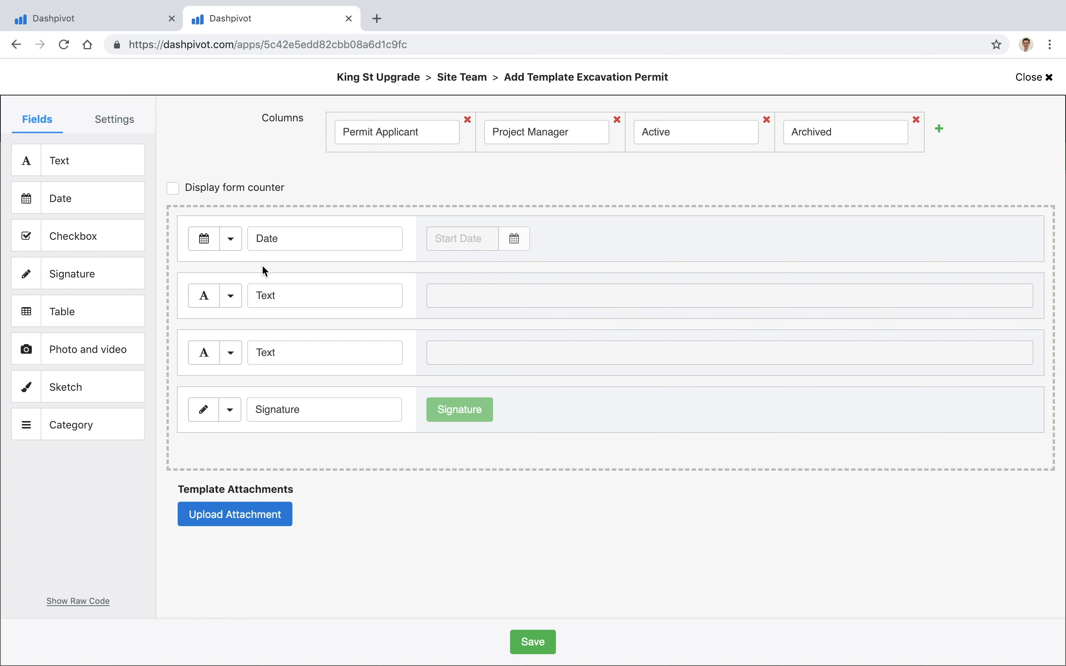
click(236, 422)
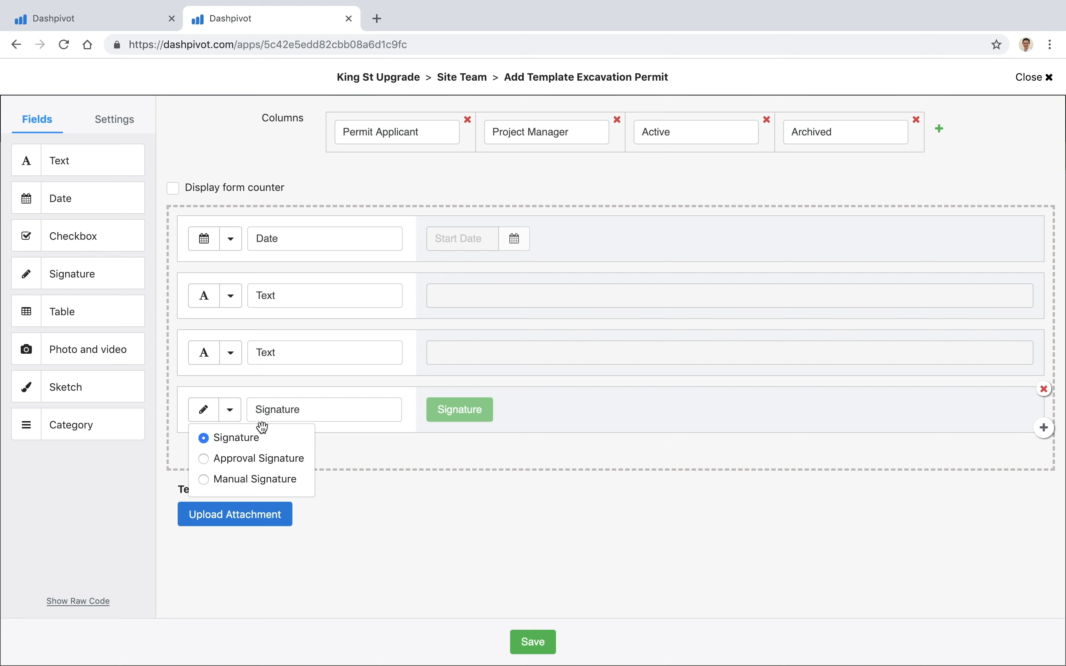
click(206, 462)
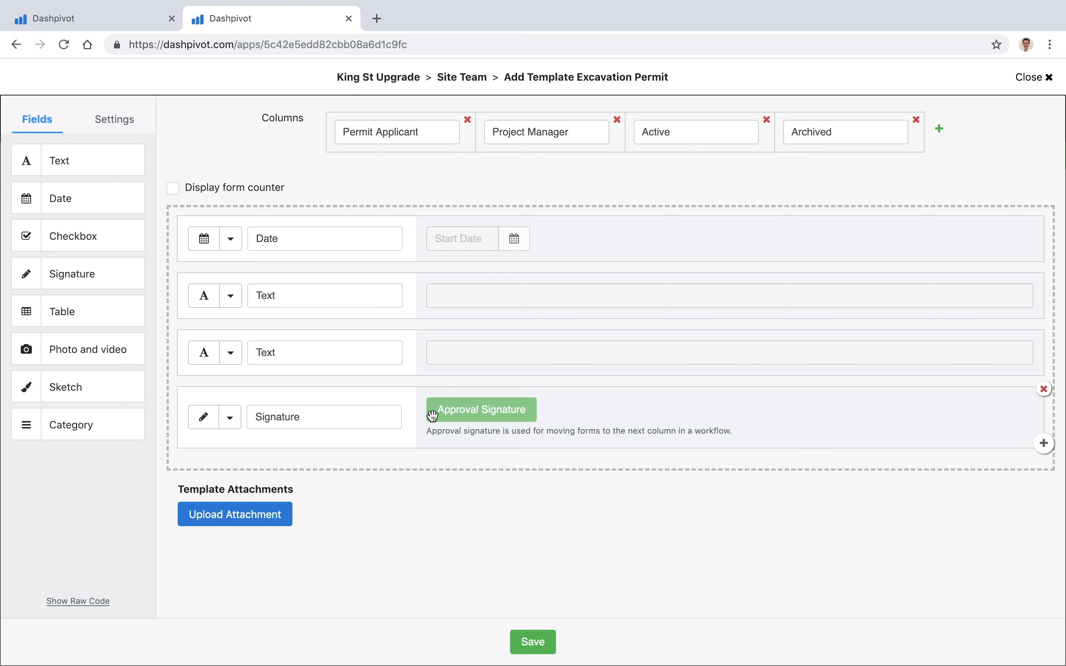
Duplicate the approval signature field twice and move the two text fields so one sits between each pair of signatures
click(1044, 443)
click(1044, 444)
scroll(500, 429, down, 3)
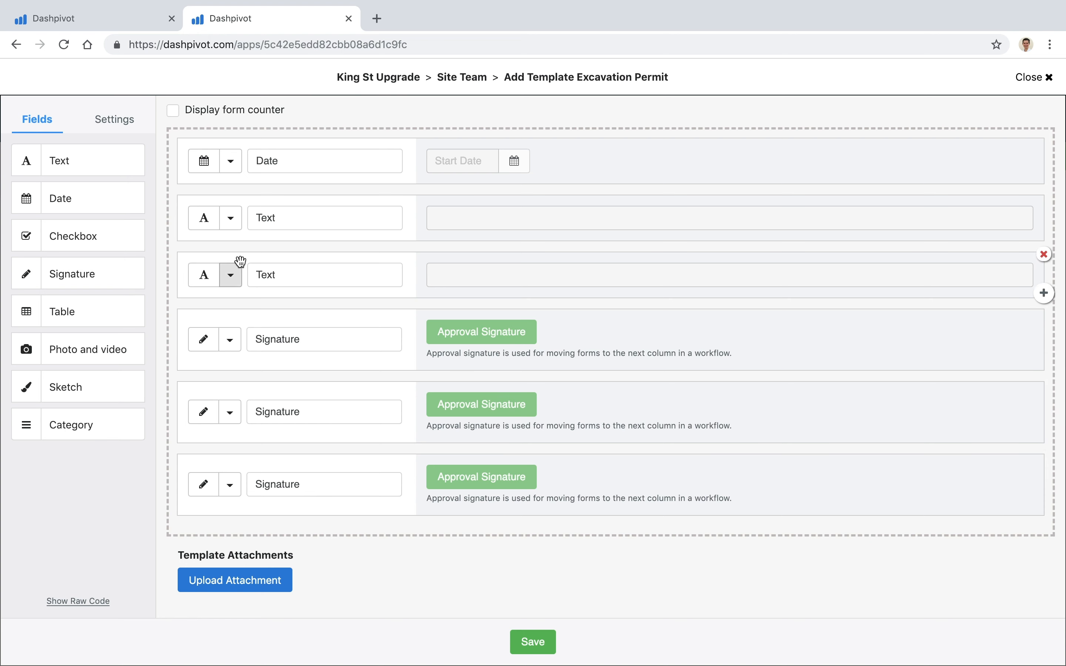
drag(238, 269, 255, 429)
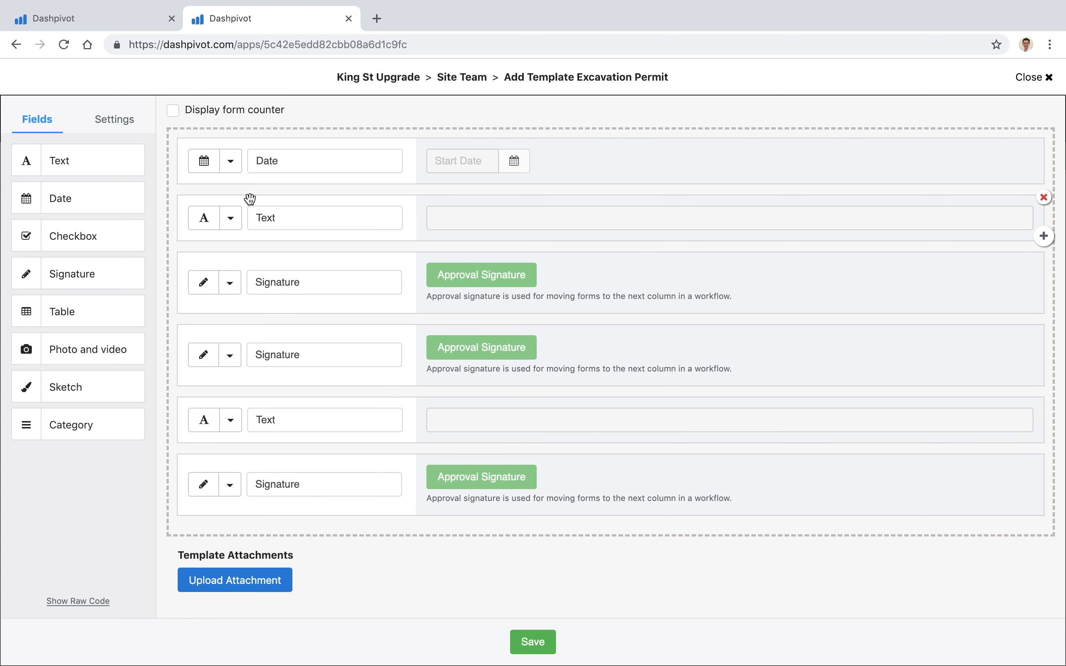
drag(250, 198, 255, 298)
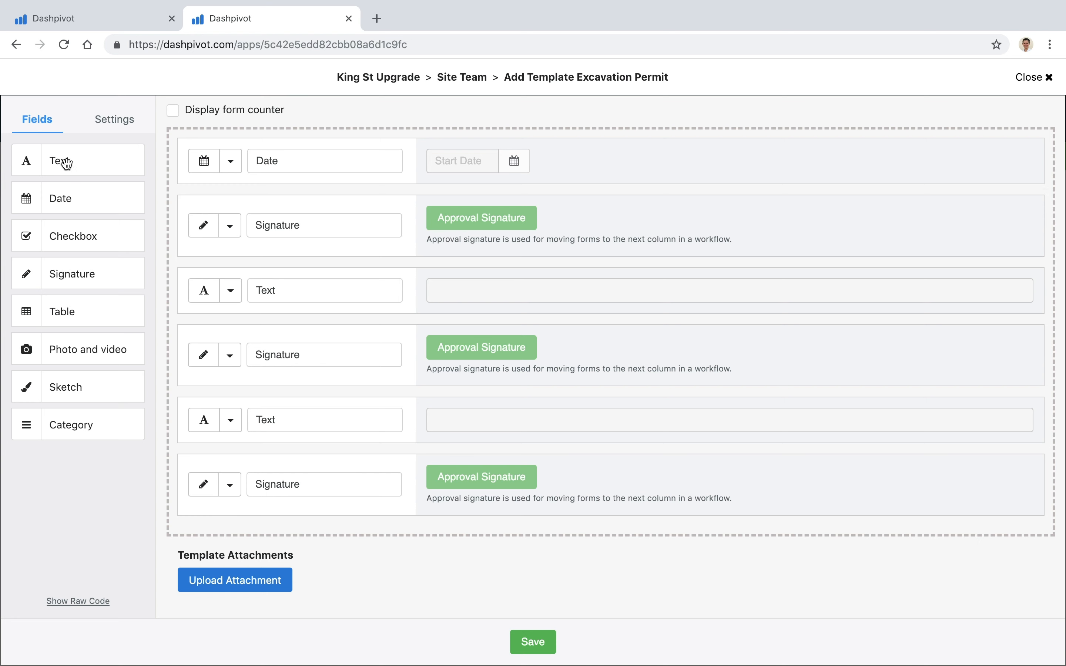
Insert a text field followed by a photo and video field above the first approval signature, and save the template
drag(67, 162, 250, 212)
drag(84, 352, 282, 284)
scroll(414, 401, down, 3)
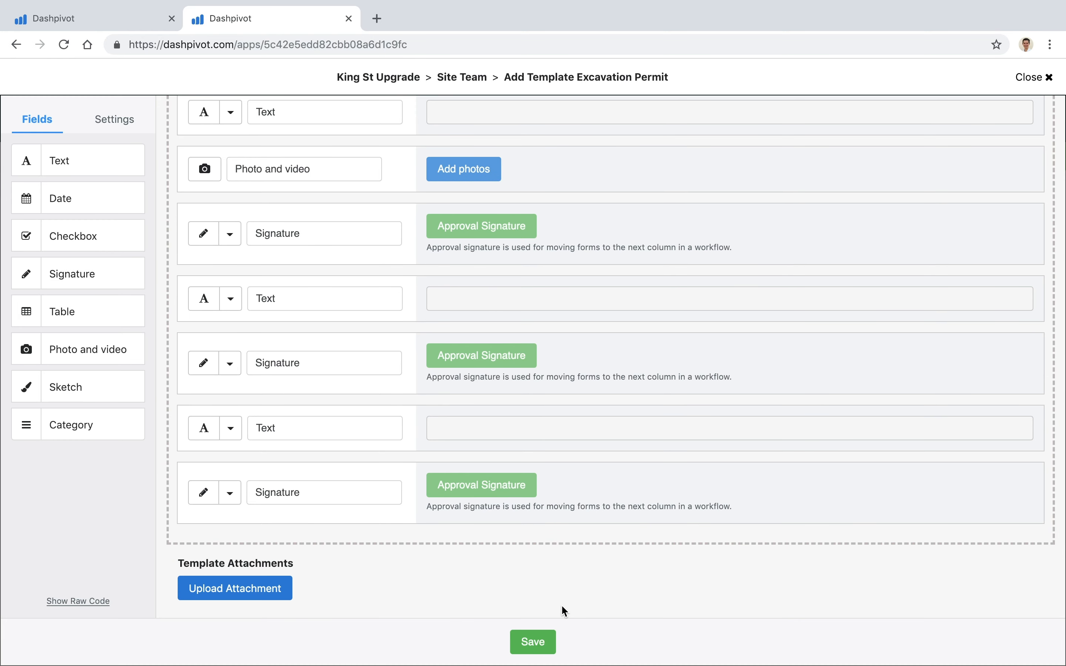
scroll(550, 546, up, 3)
scroll(548, 545, down, 3)
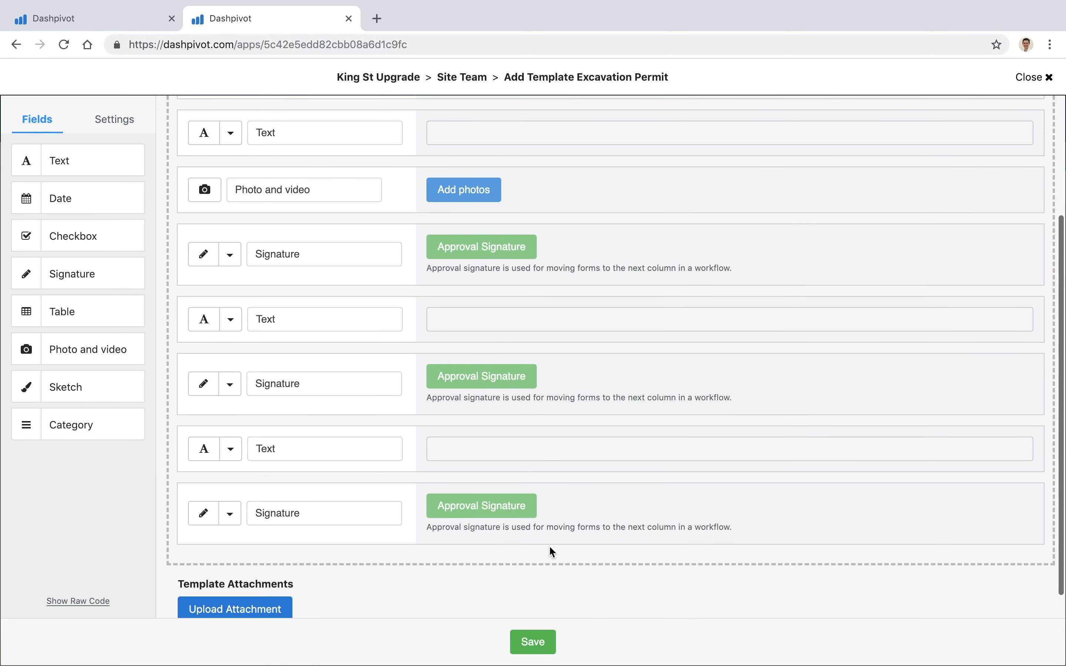
click(534, 642)
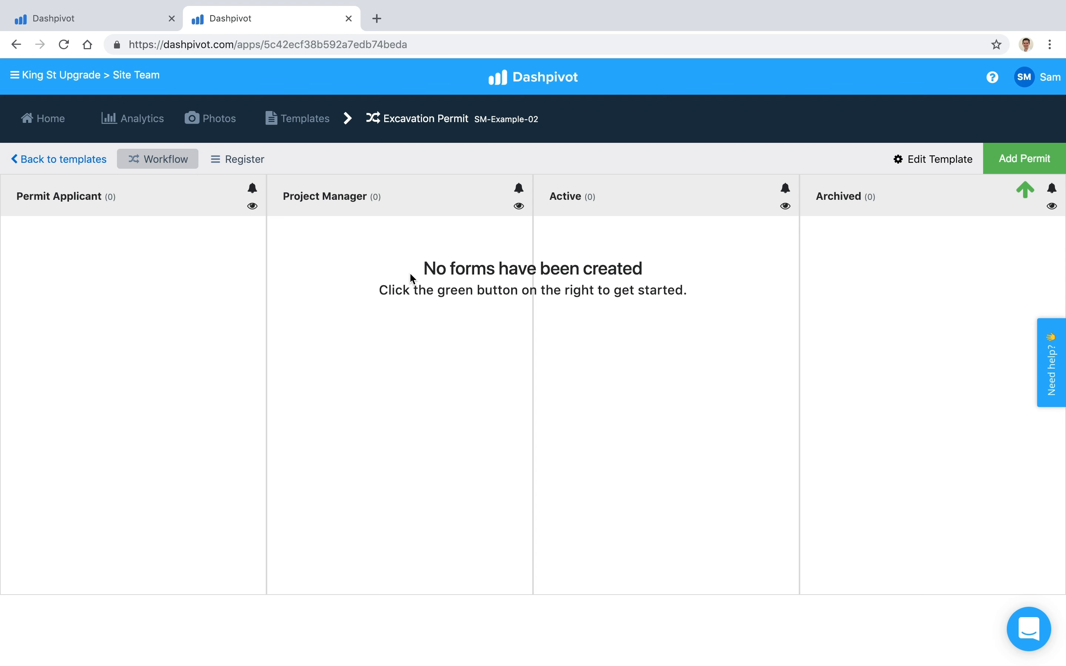
drag(282, 196, 375, 199)
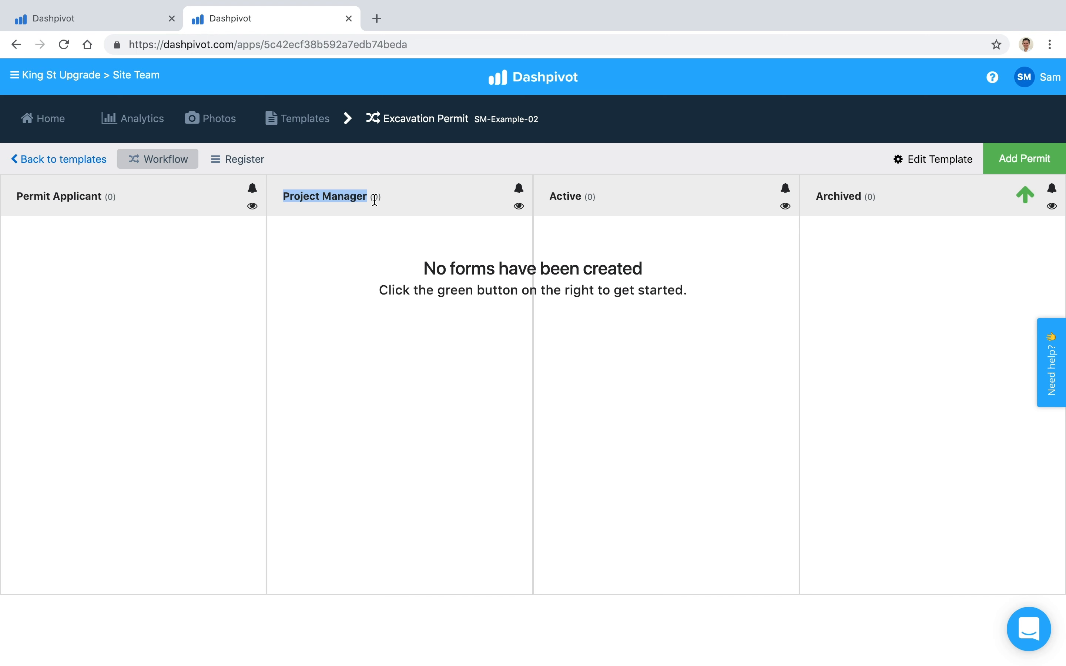
Add a team member as the email notification recipient for permits moving to the Project Manager column, and review the recipient list
click(400, 211)
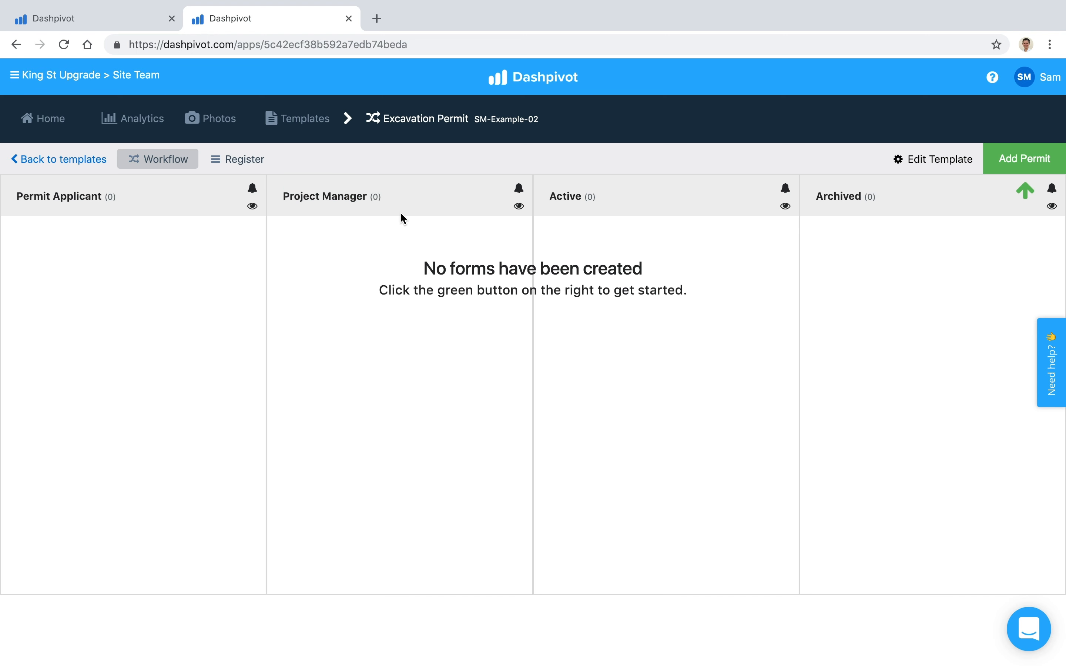
click(519, 208)
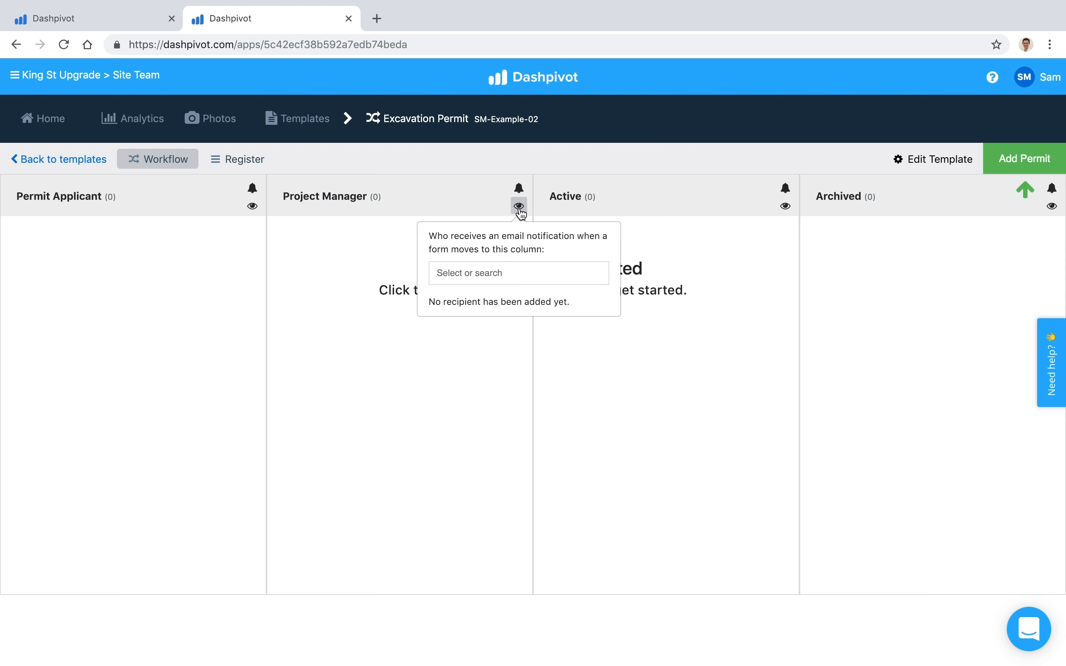
click(498, 280)
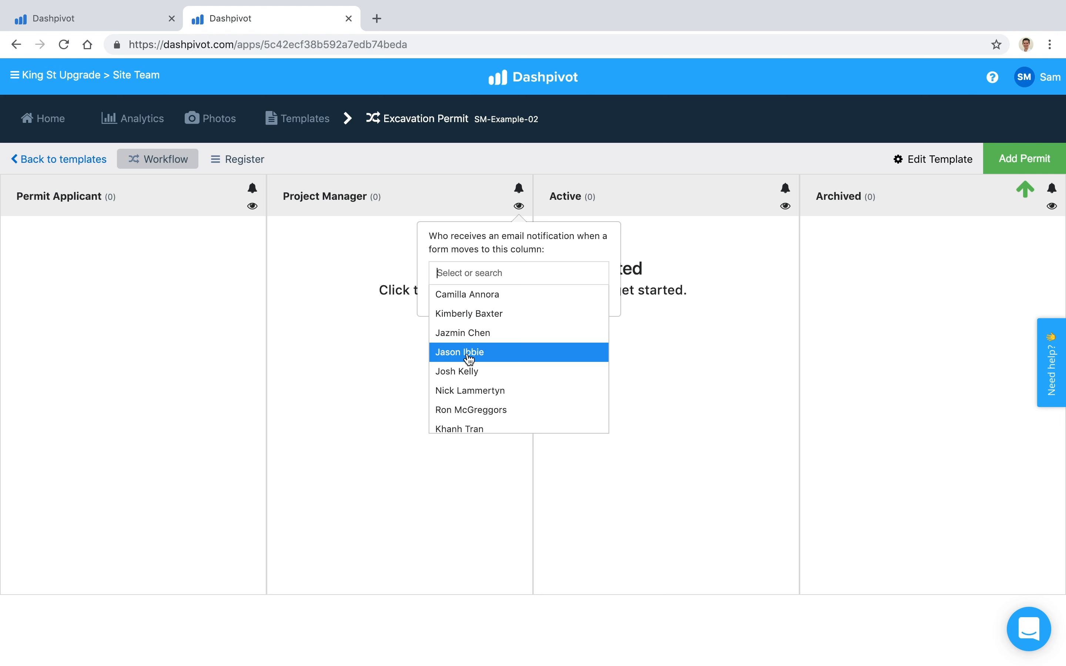
click(498, 356)
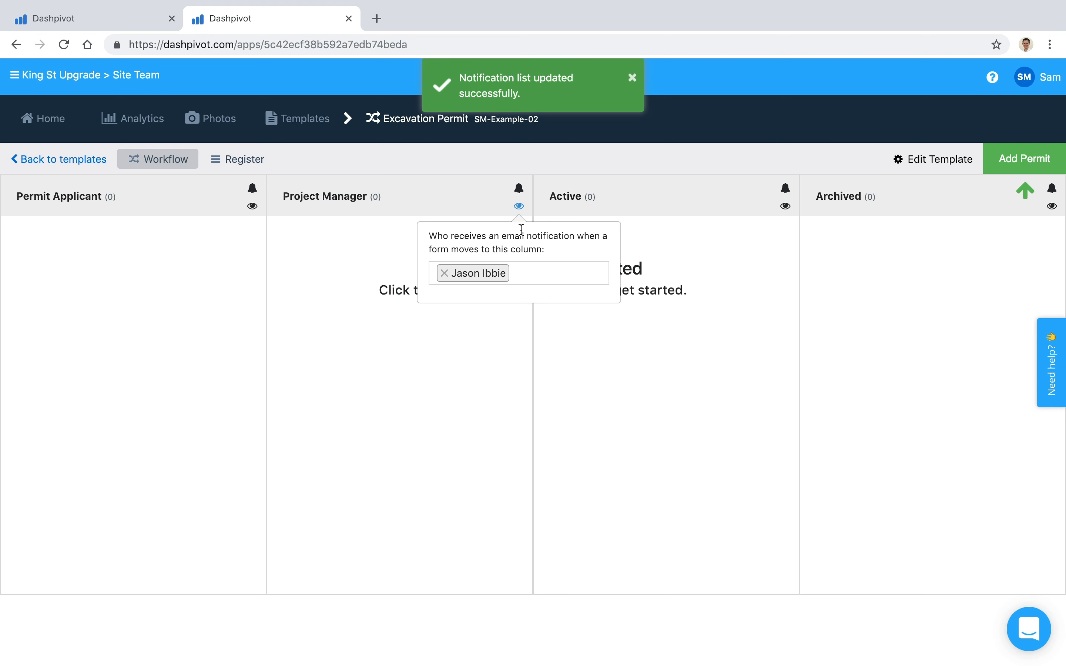
click(479, 209)
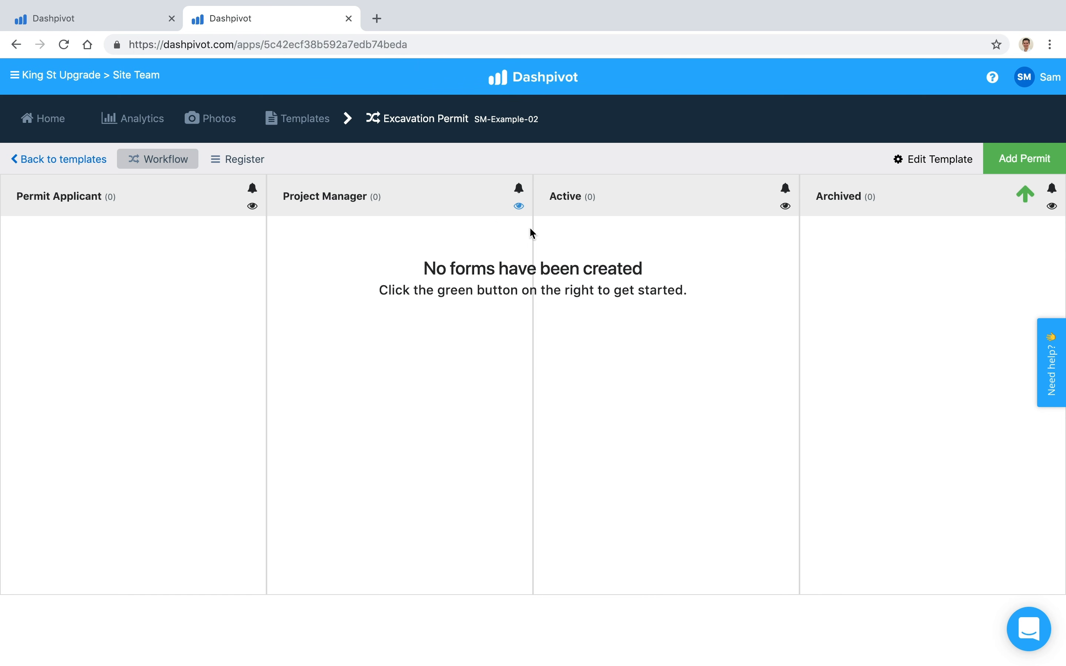
click(519, 206)
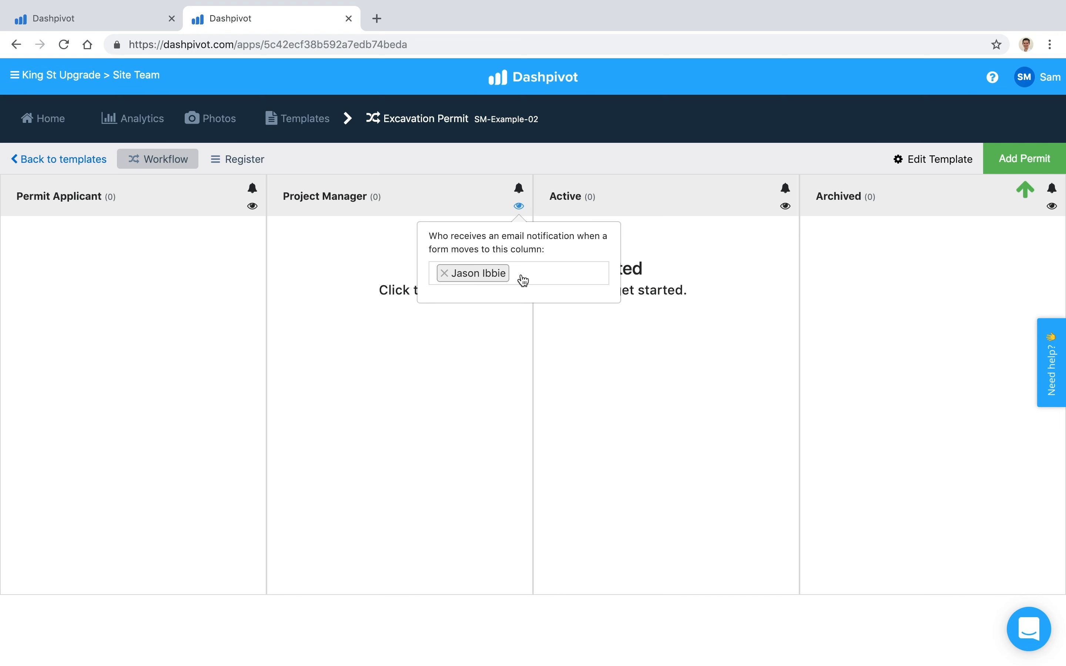
click(322, 228)
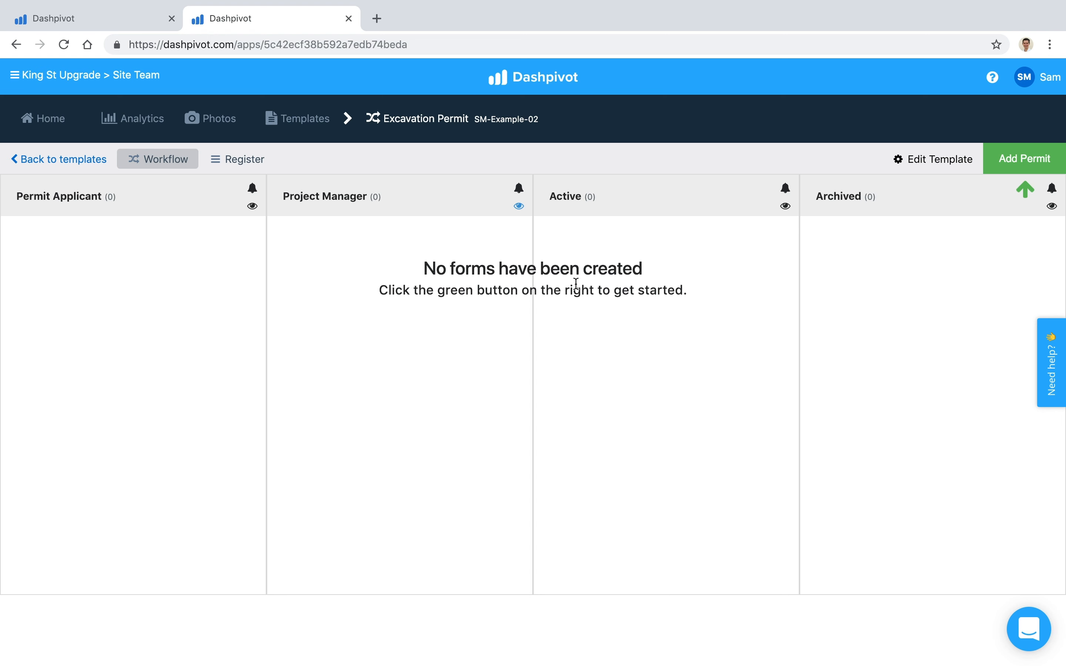
Start a new excavation permit, look over its fields, and set the date to 18/01/2019
click(1016, 174)
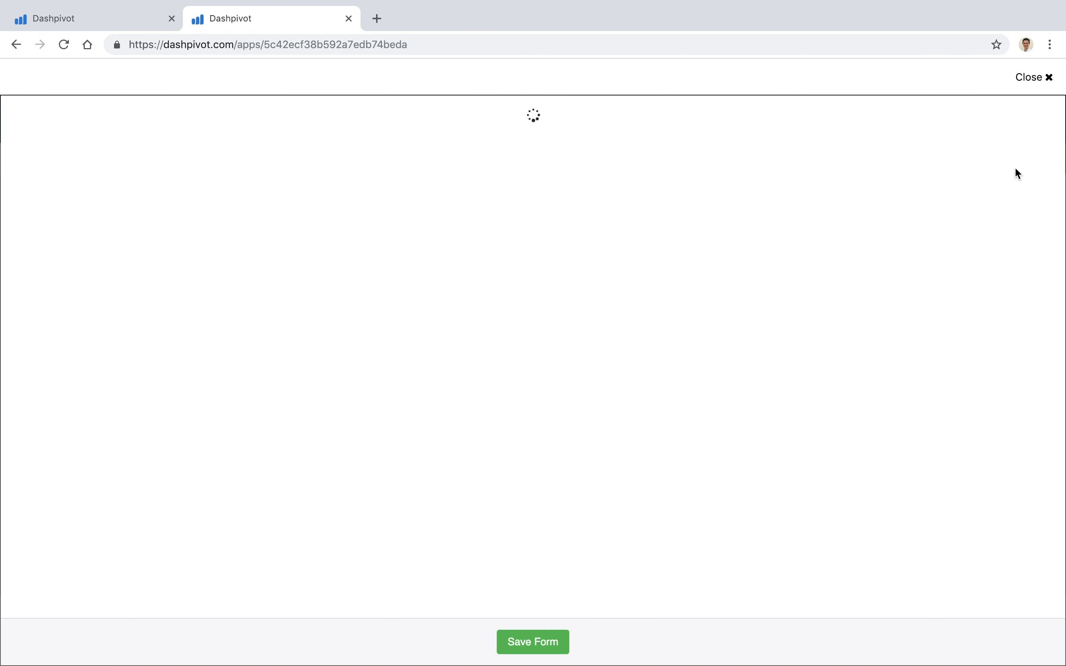
scroll(158, 511, down, 5)
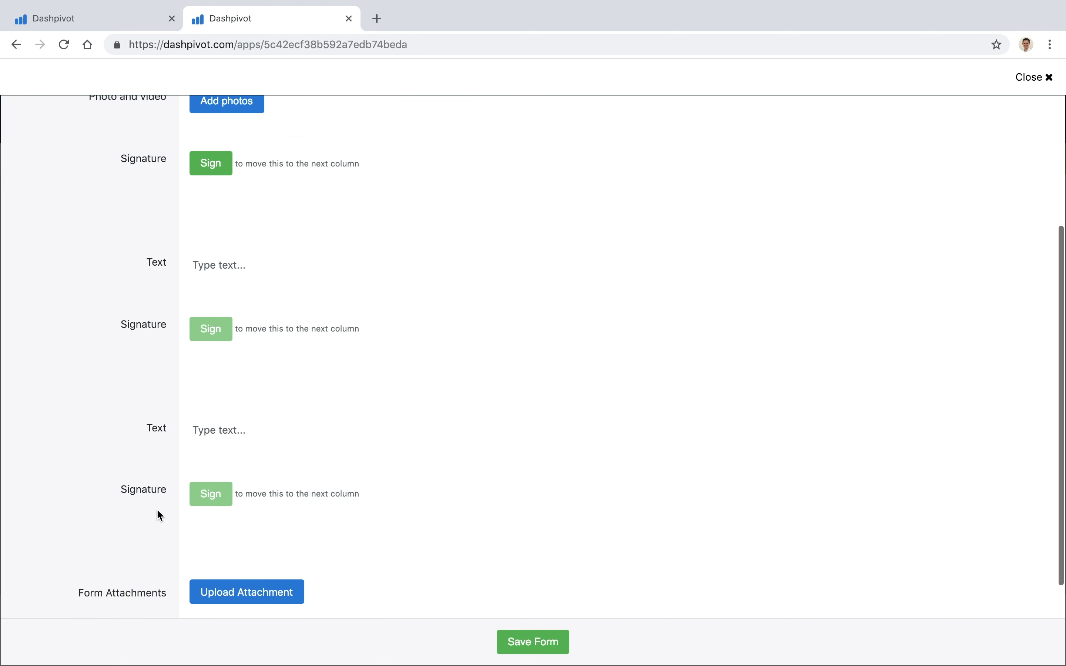
scroll(159, 514, up, 5)
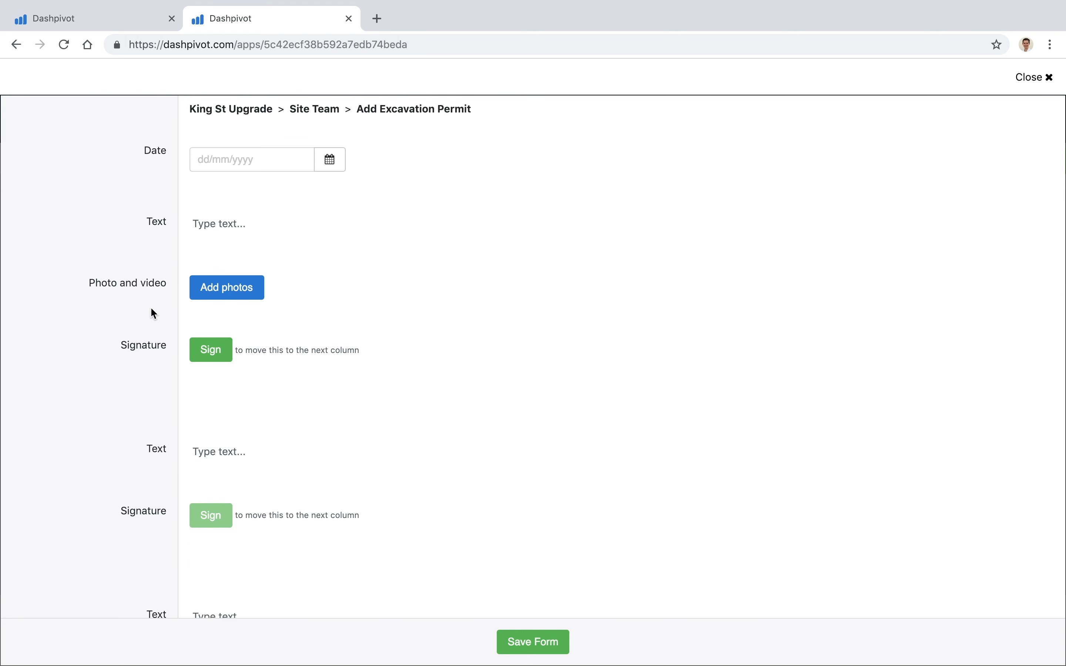
scroll(150, 307, down, 5)
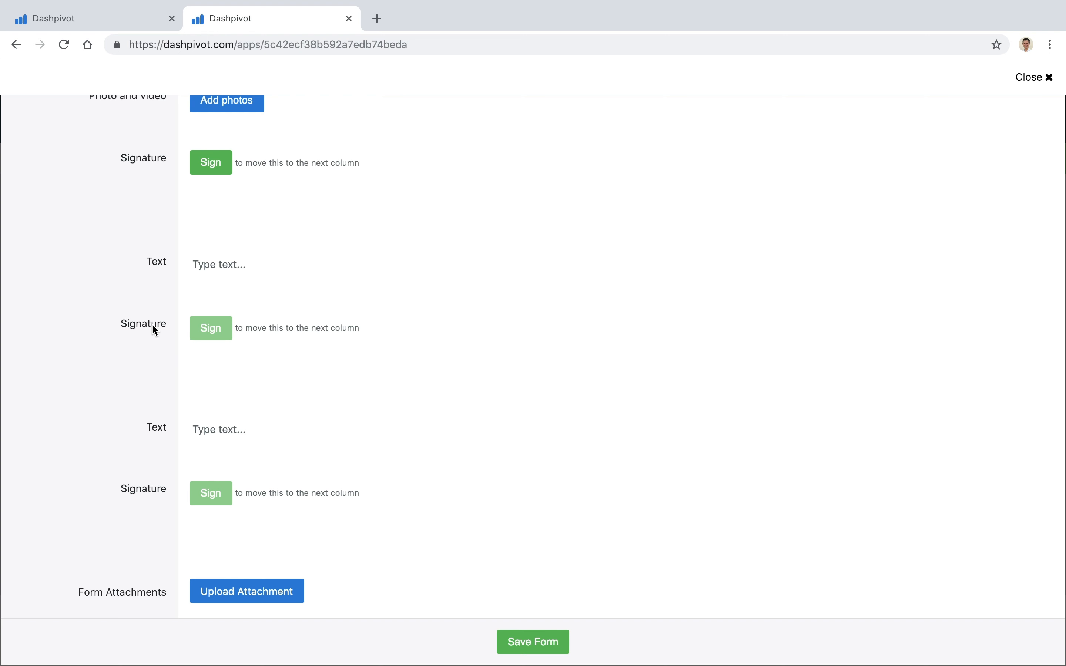
scroll(153, 323, up, 3)
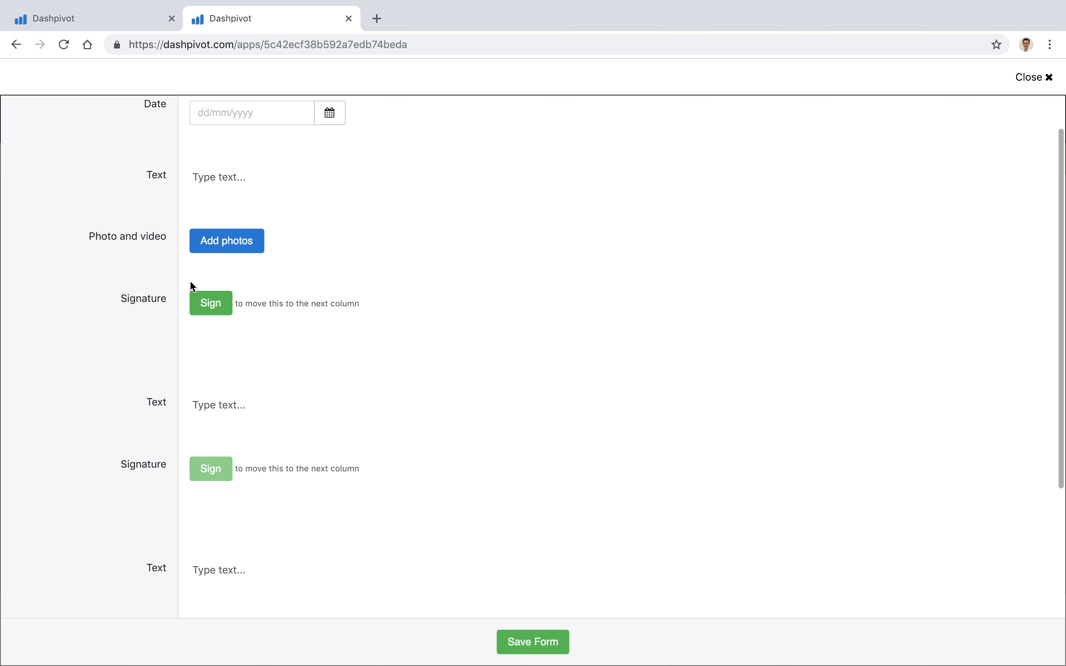
scroll(172, 289, up, 1)
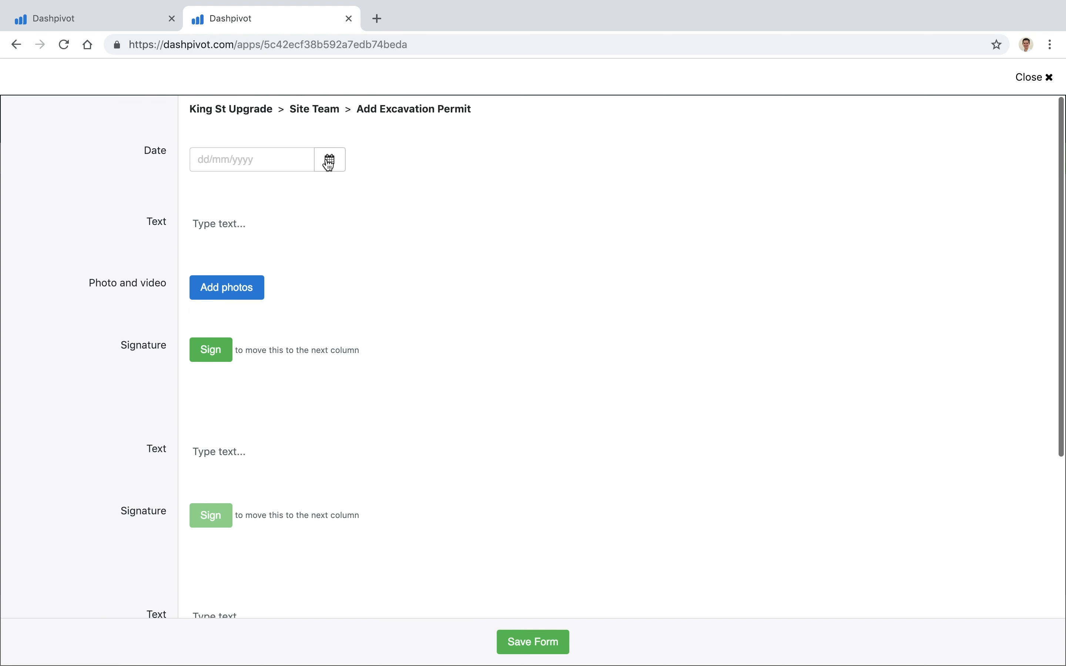
click(333, 171)
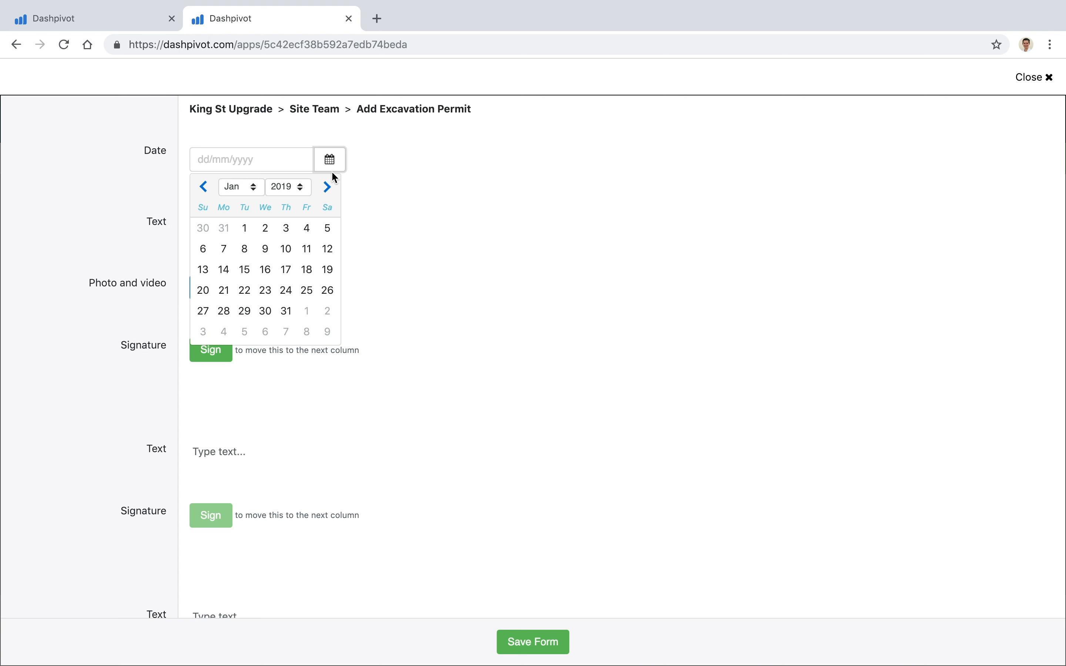
click(307, 269)
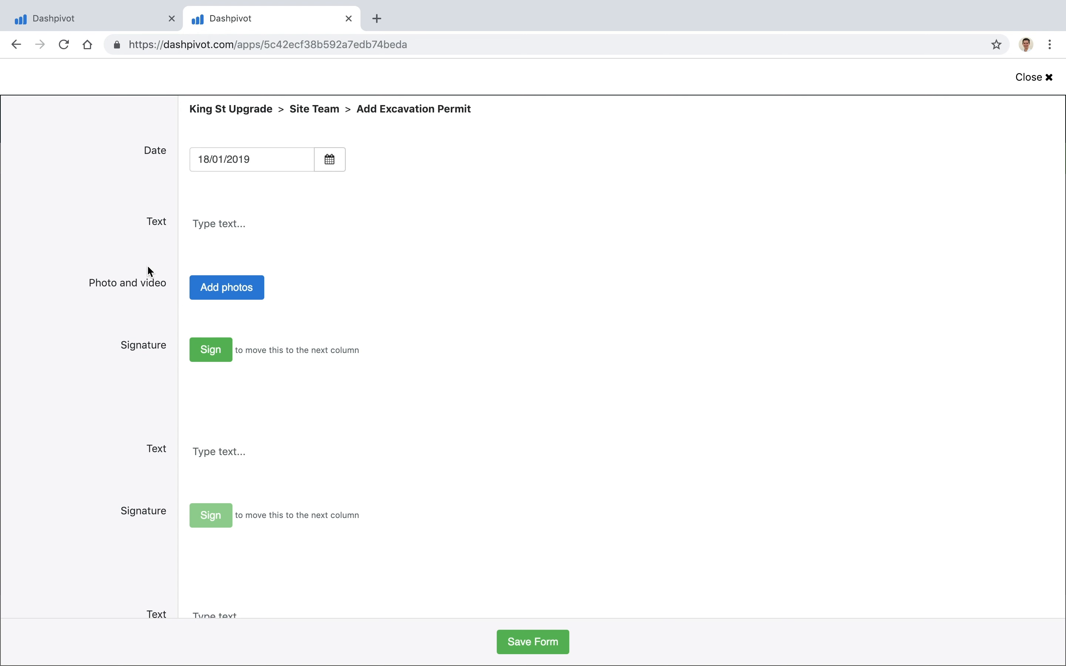
Enter "test" in the permit's first text field and save the form
click(221, 231)
text(test)
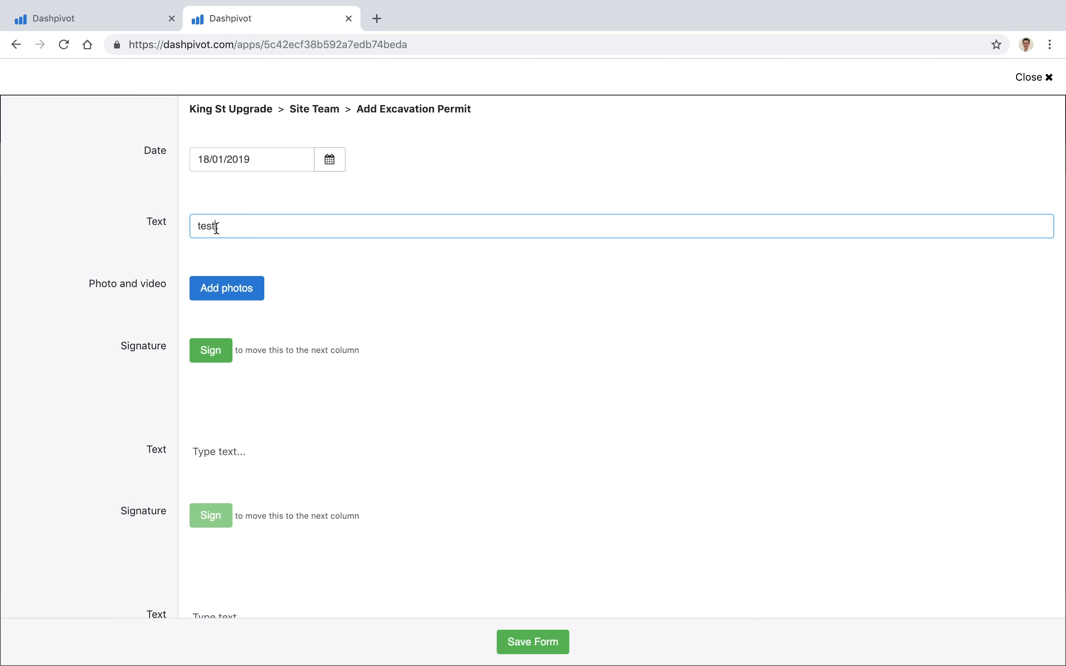
click(144, 249)
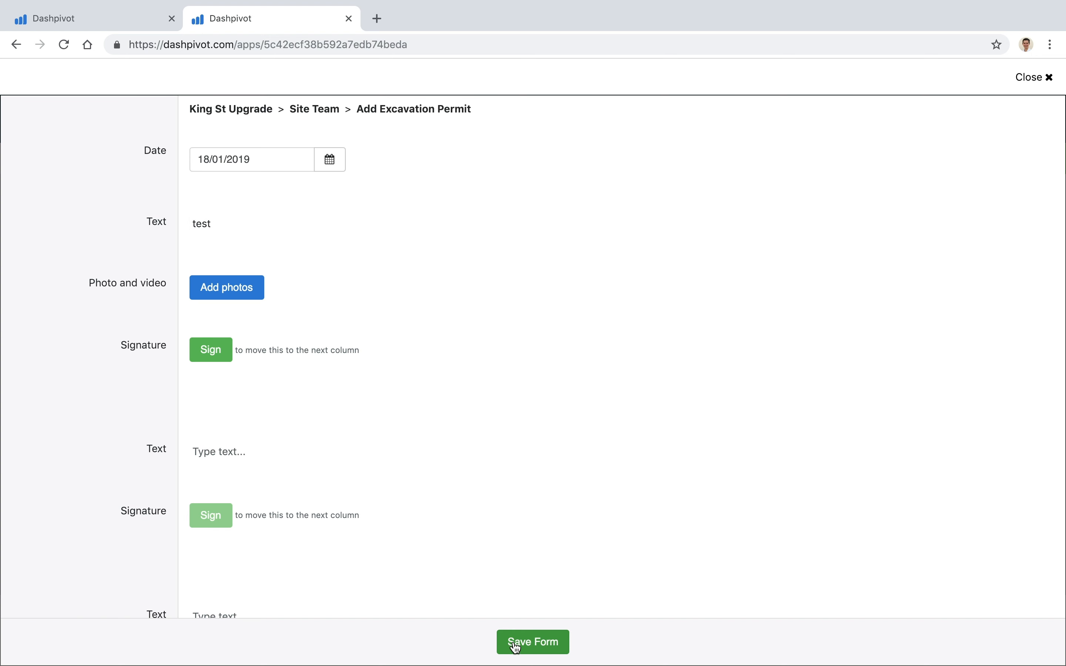
click(533, 653)
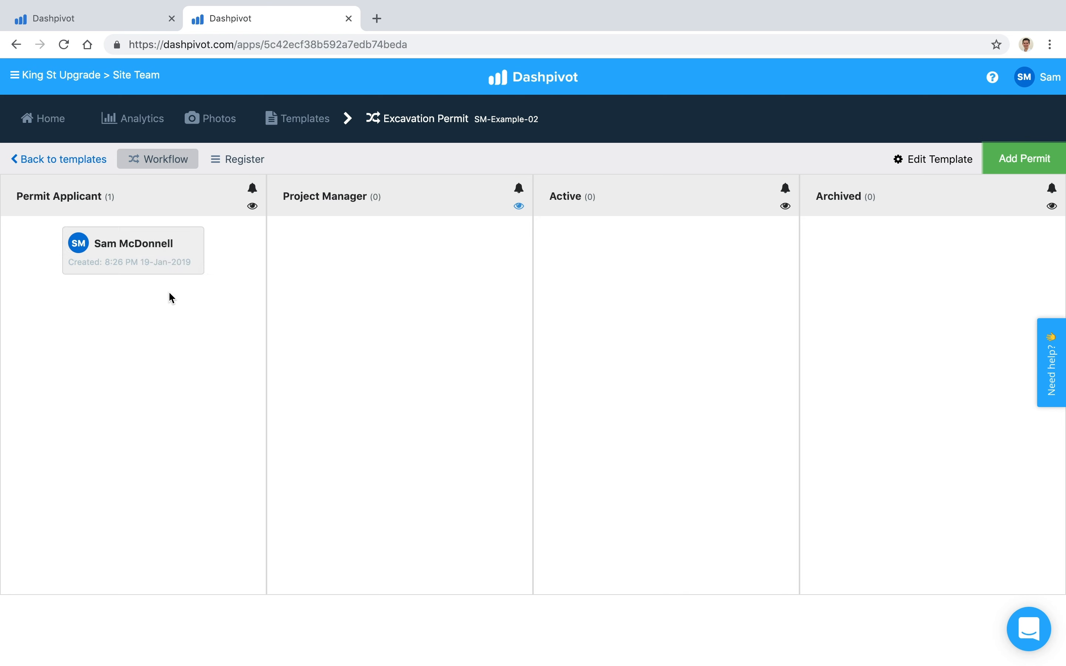
Open the permit in the Permit Applicant column, save and sign its first approval signature, review the fields, and save the form
click(164, 267)
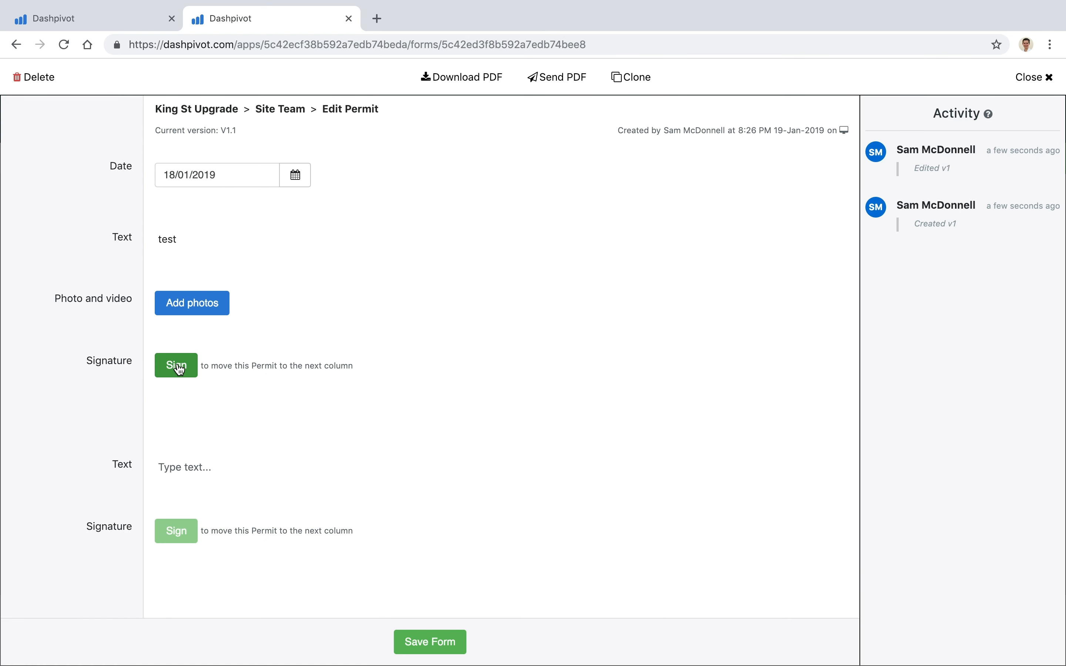
click(190, 370)
click(486, 450)
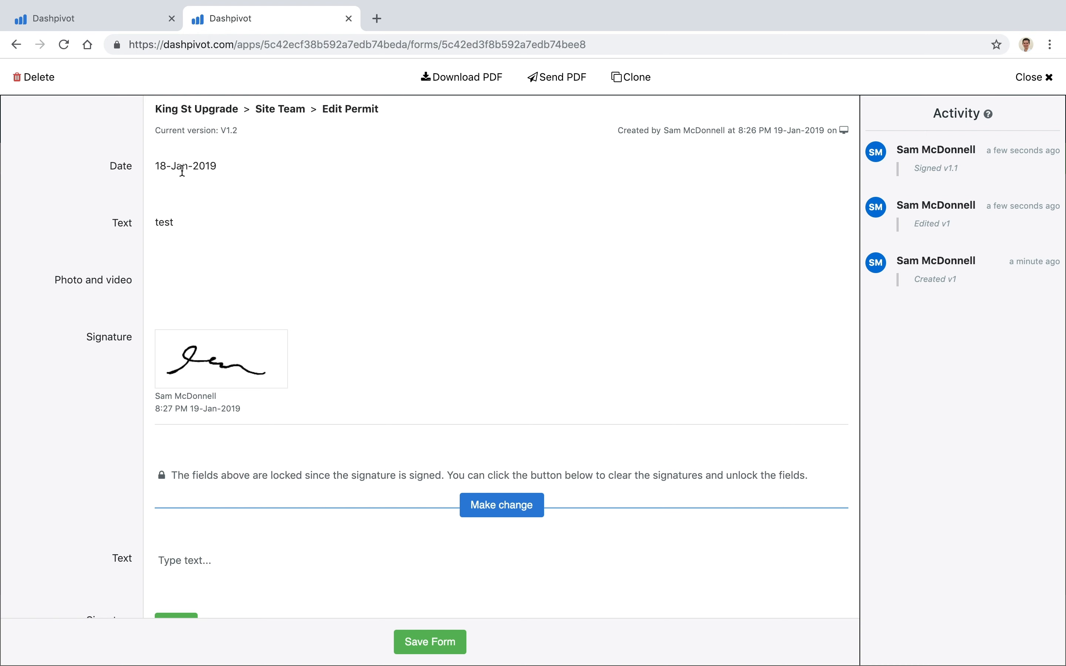
click(190, 561)
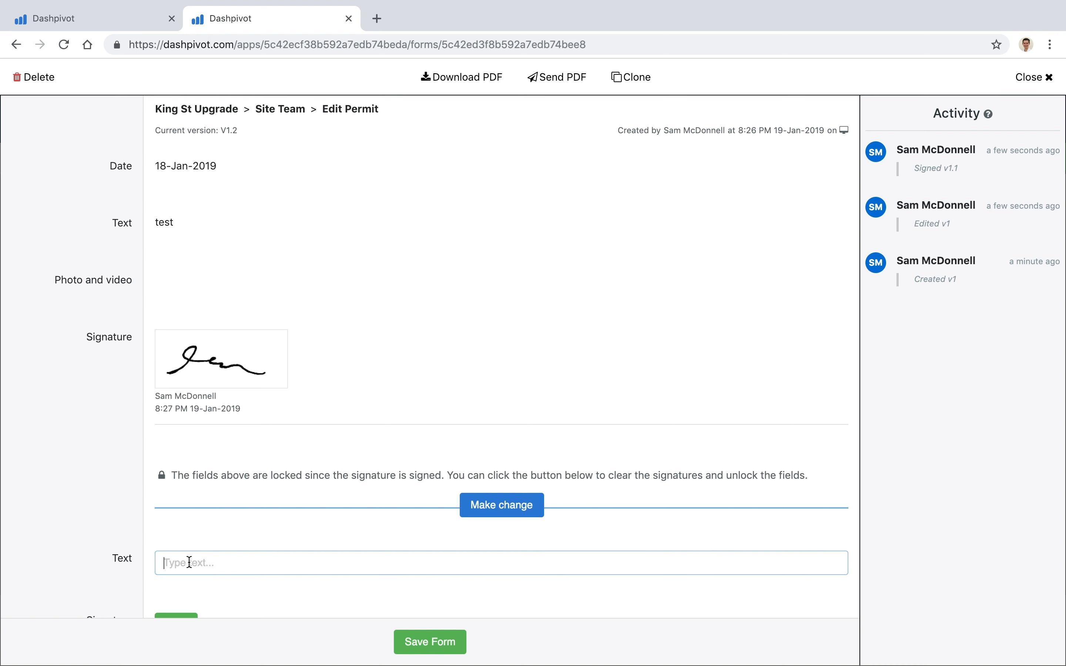
scroll(190, 564, down, 3)
scroll(189, 564, down, 1)
click(190, 560)
click(128, 425)
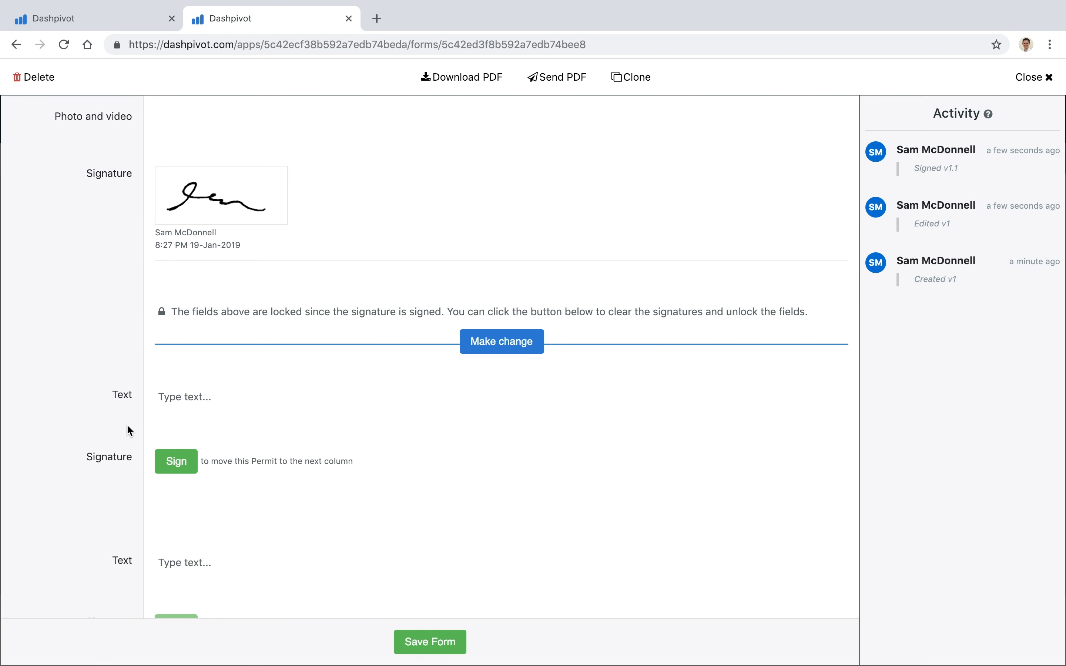
scroll(184, 349, up, 4)
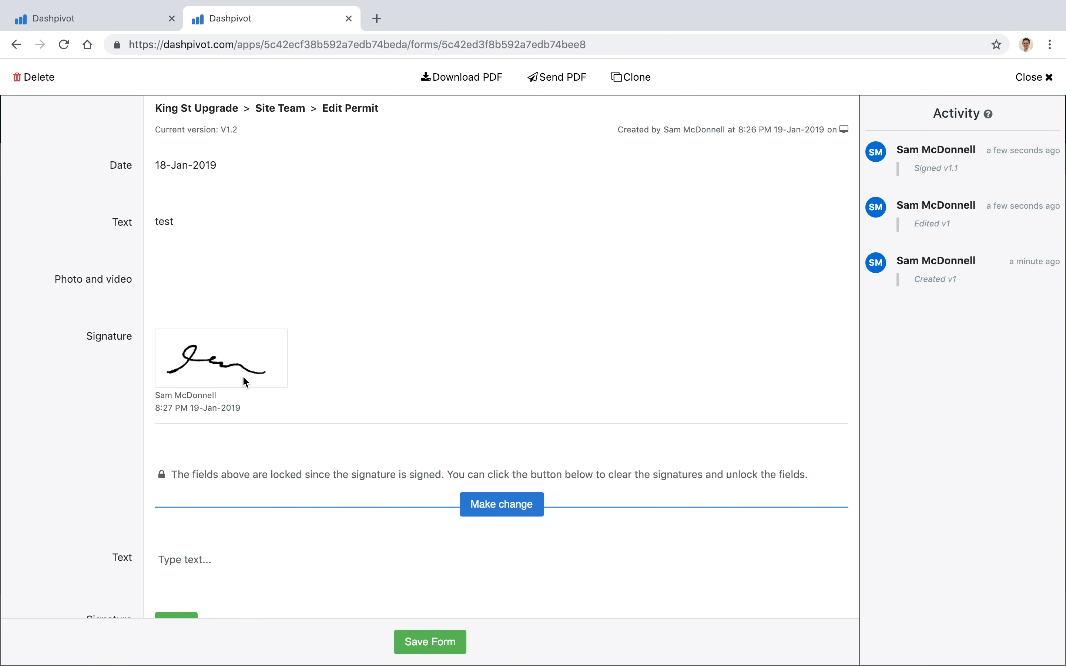
click(432, 643)
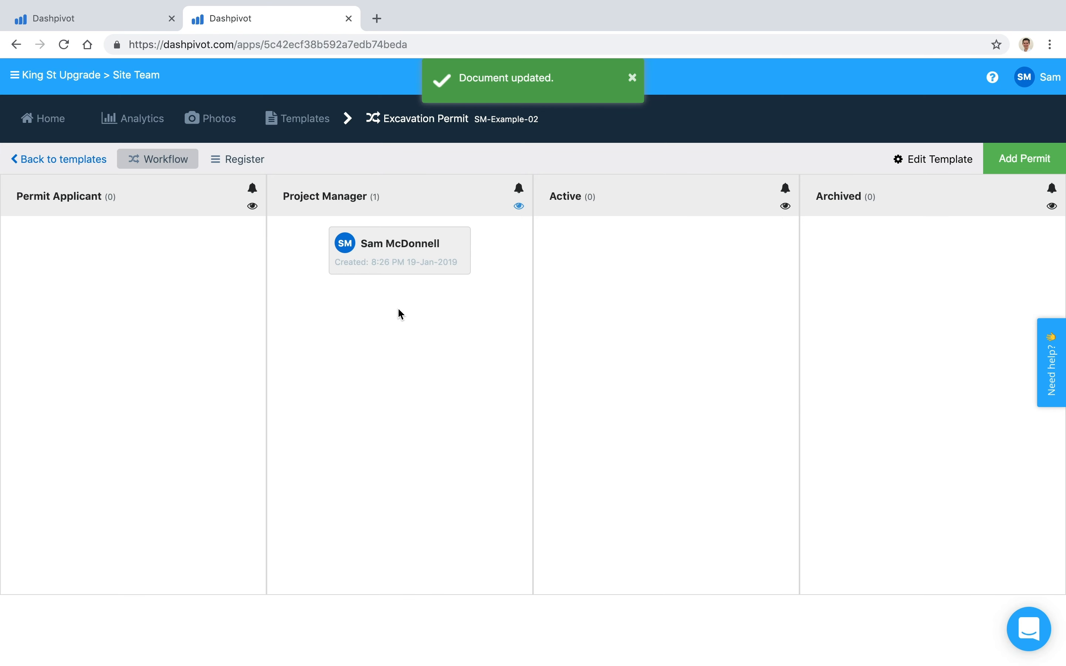
Check the Project Manager column's notification recipients, and enter "test" in the second text field of the permit in that column
click(519, 206)
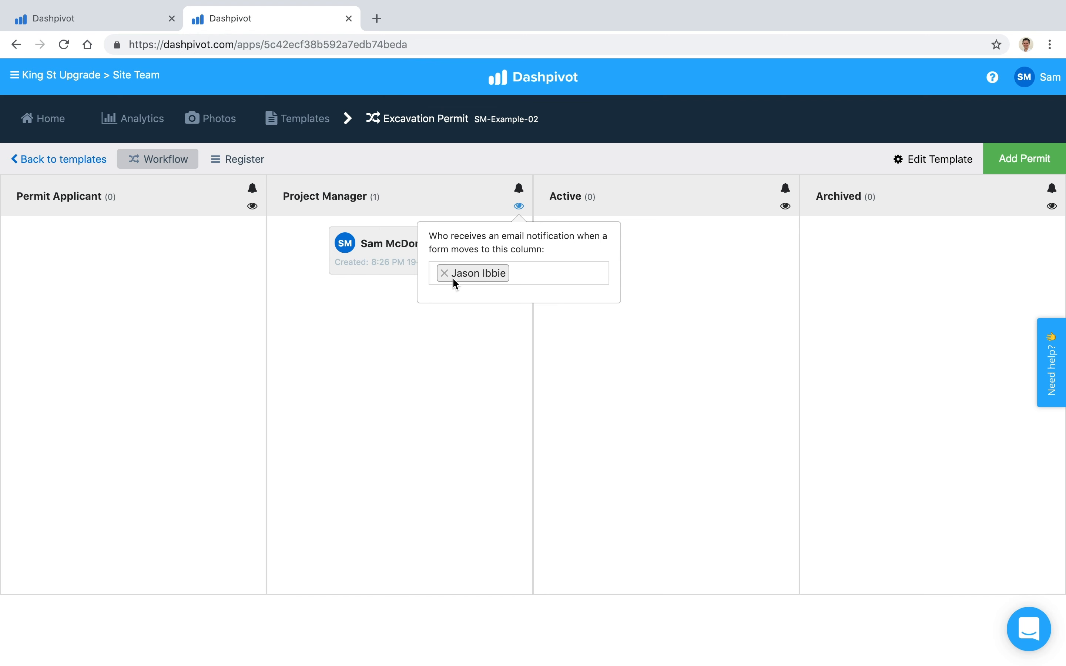
click(470, 204)
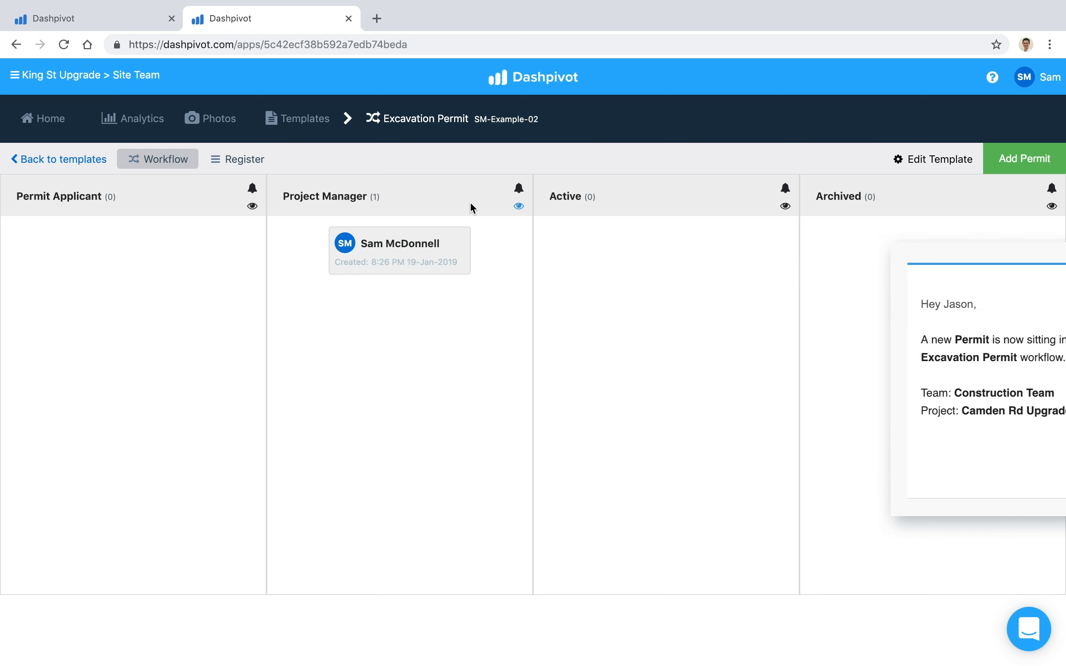
click(405, 237)
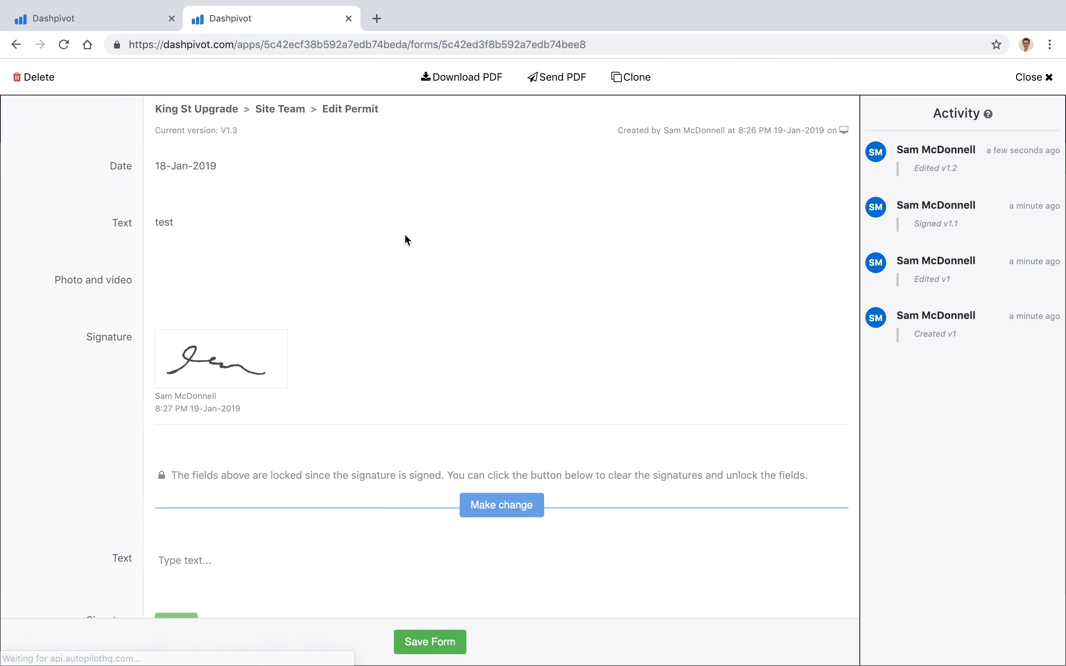
scroll(362, 328, down, 10)
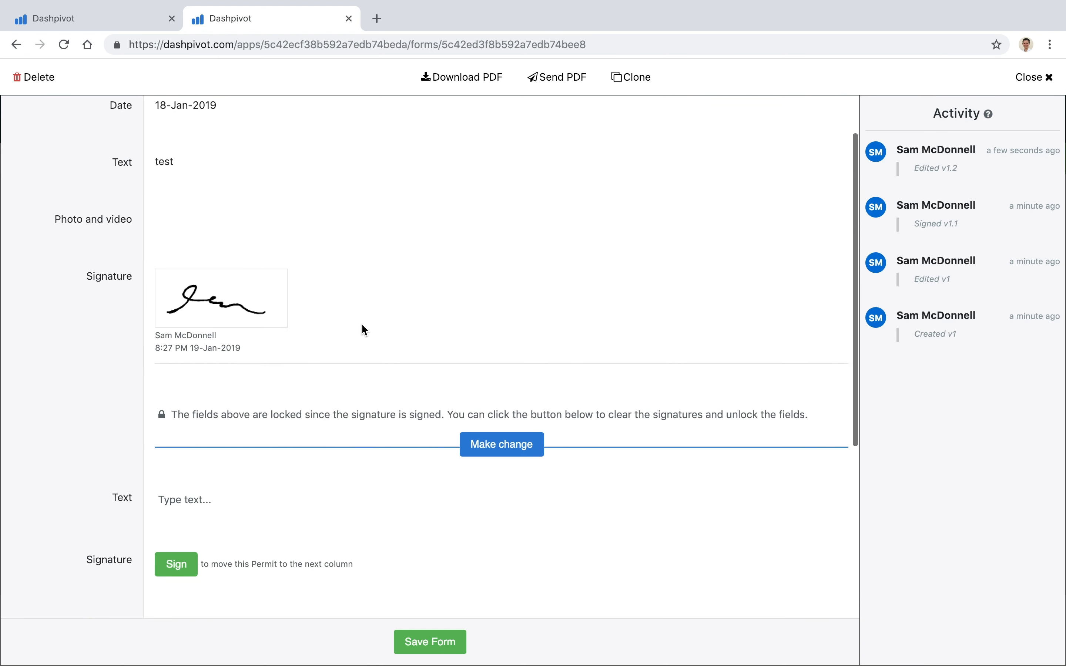
click(215, 265)
text(test)
click(144, 301)
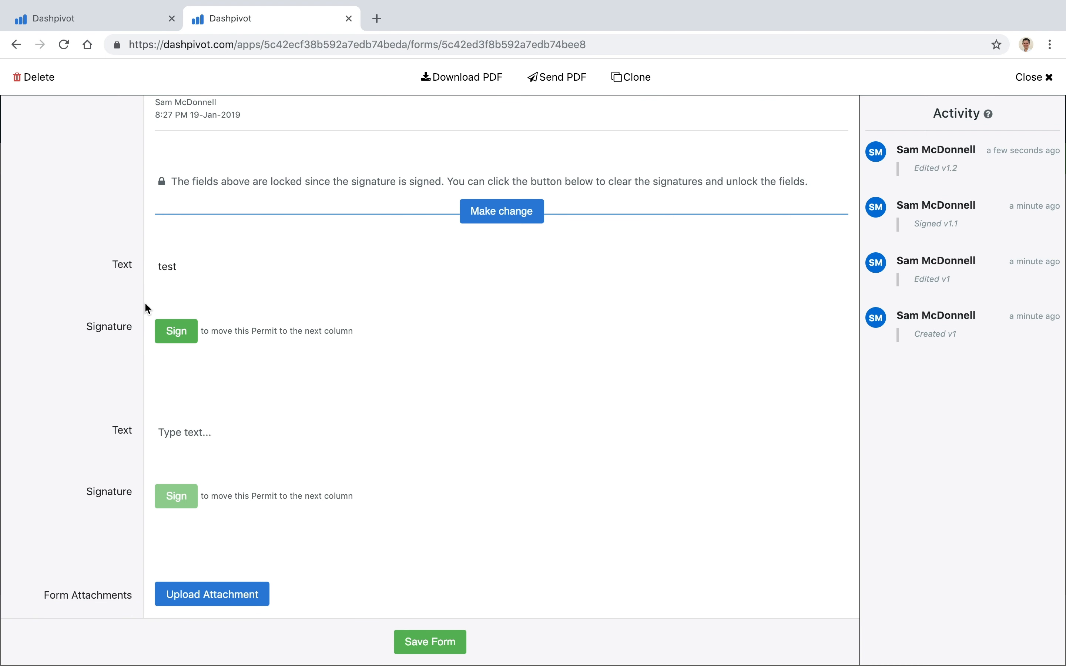
Save and sign the permit's second approval signature, review the signed sections, and save the form
click(182, 342)
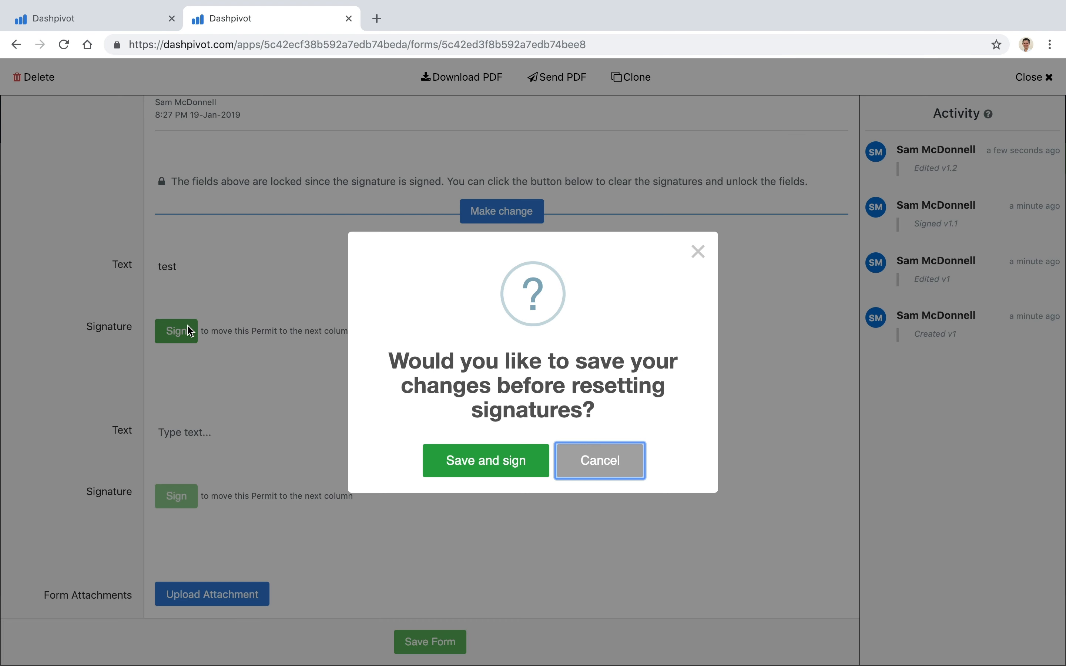
click(509, 460)
scroll(309, 396, up, 6)
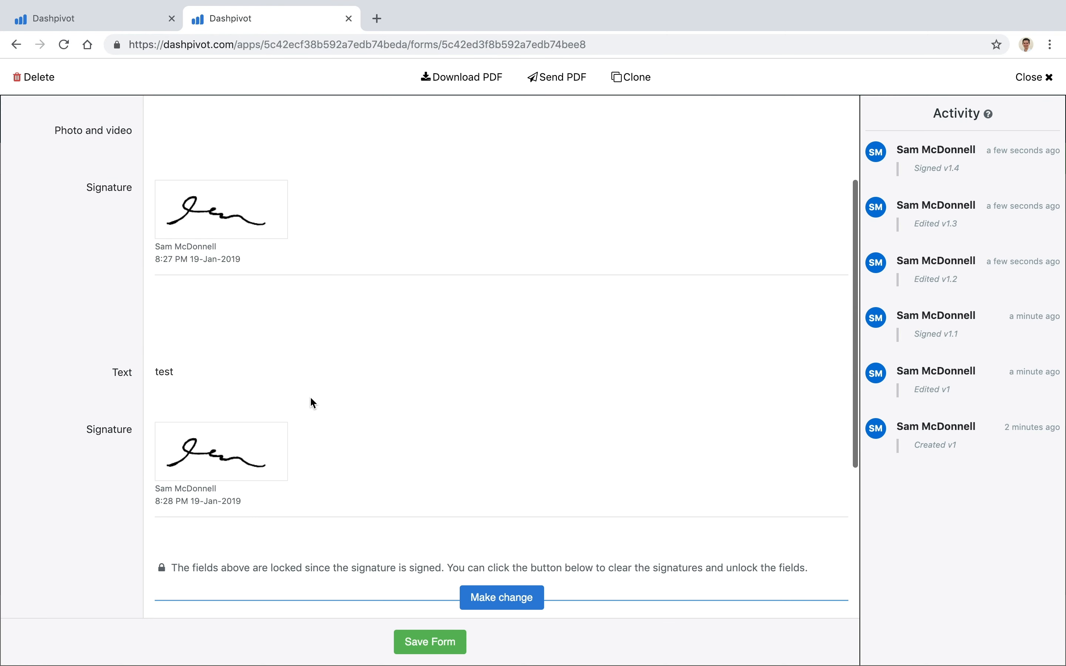
scroll(236, 435, down, 4)
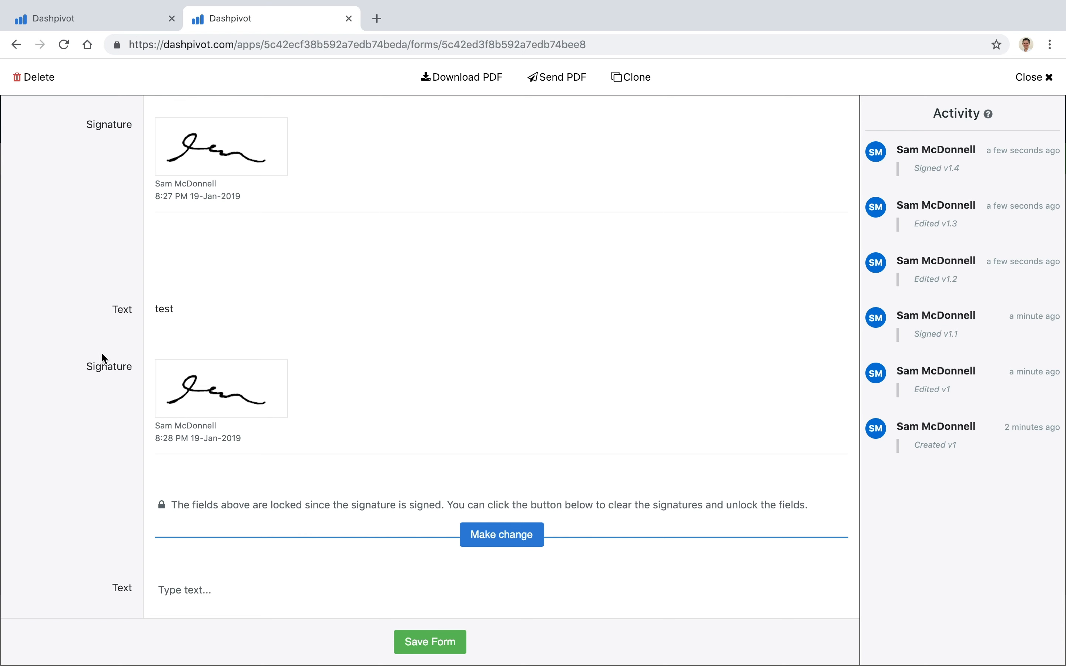
scroll(522, 486, down, 4)
click(438, 639)
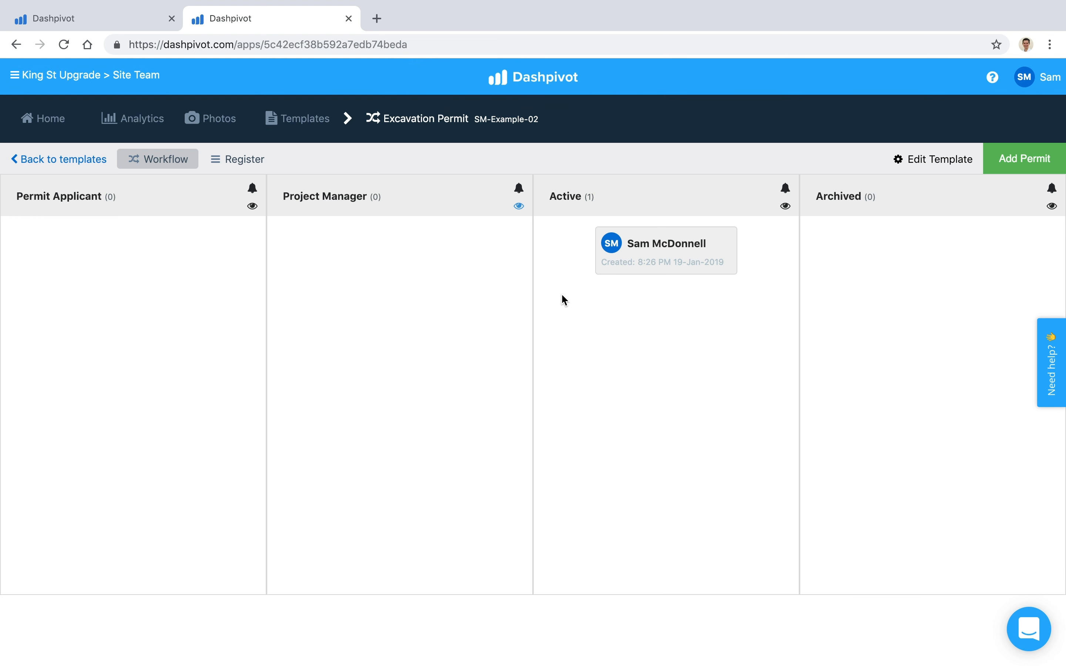
Open the permit in the Active column and review its signed sections and the remaining fields below them
click(647, 255)
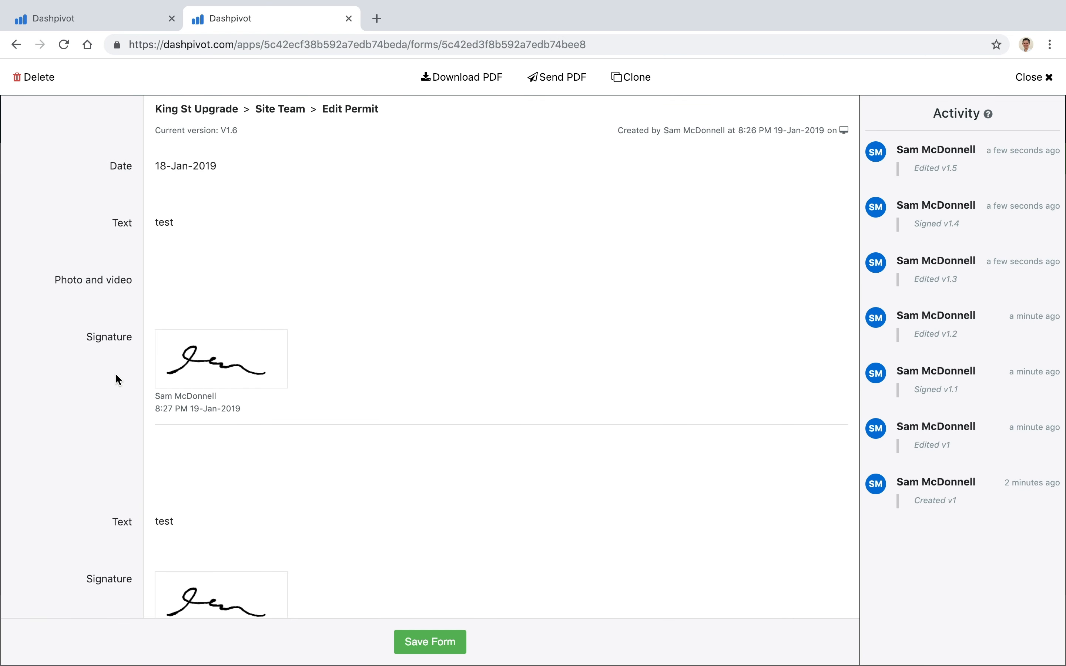
scroll(115, 375, down, 5)
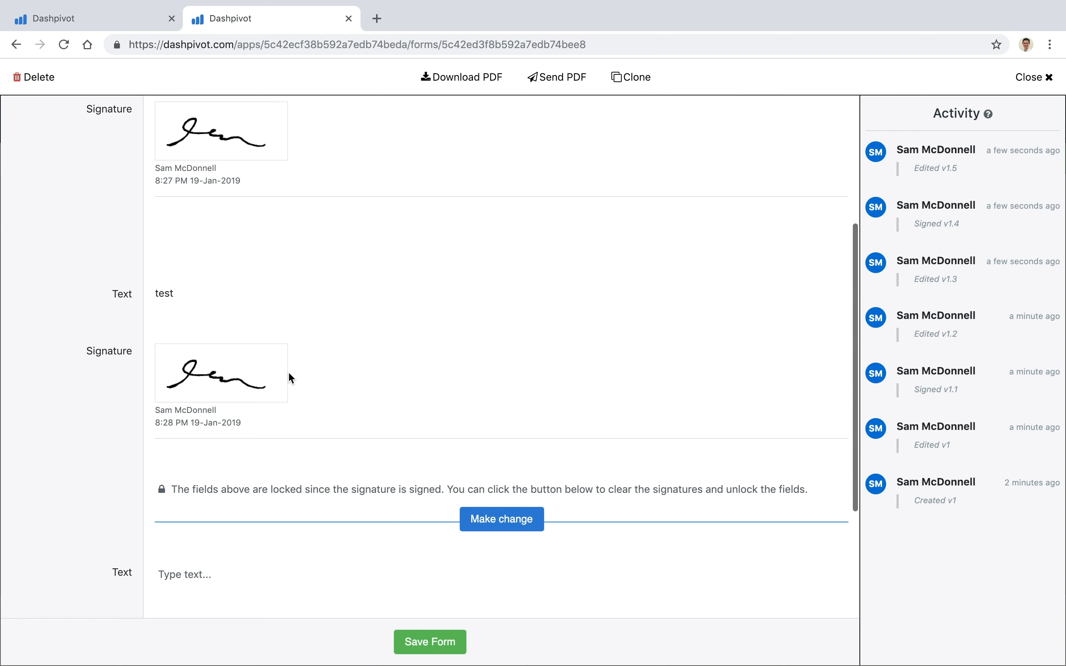
scroll(276, 369, up, 5)
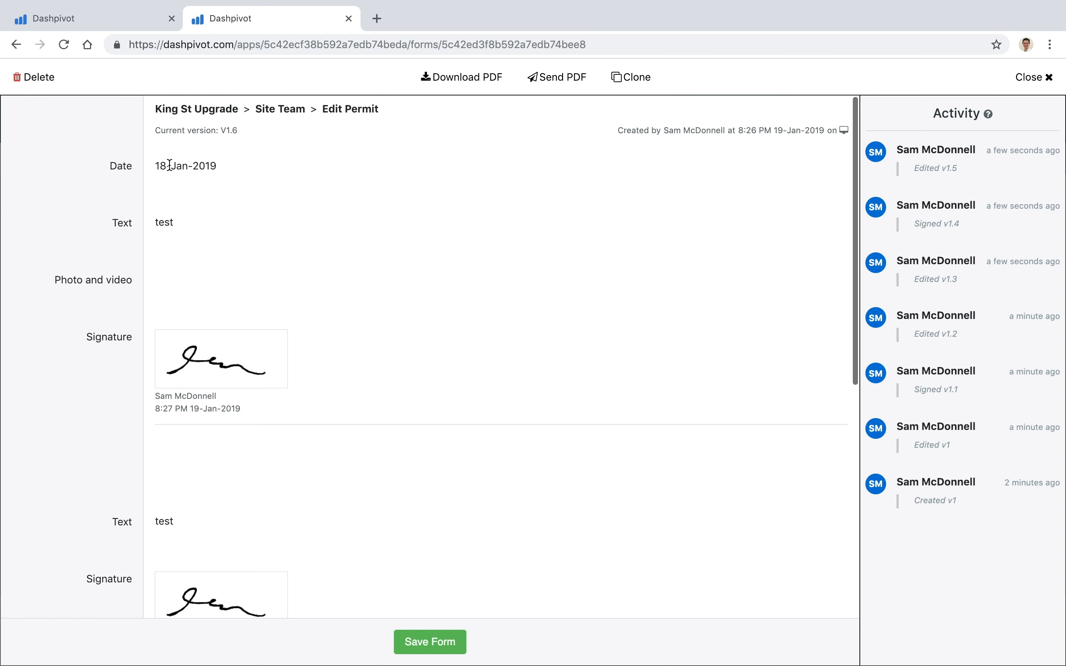
scroll(177, 264, down, 5)
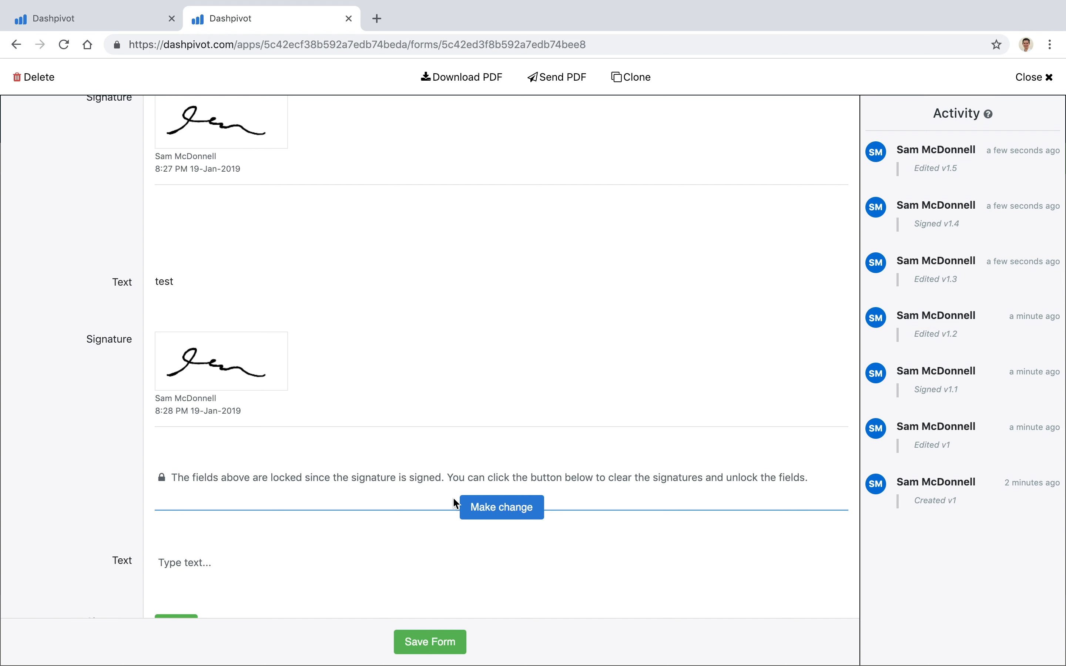
scroll(409, 470, up, 5)
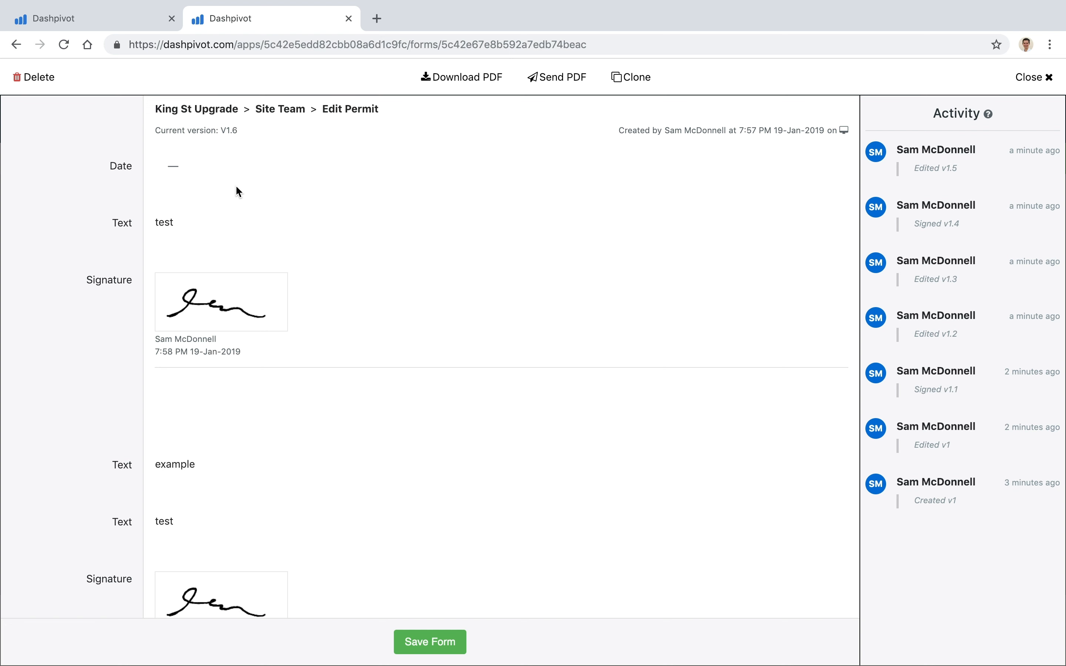
Review the version 1.6 permit's locked sections, and reset its signatures to unlock the fields for changes
mouse_move(239, 130)
mouse_down()
mouse_move(202, 131)
mouse_move(238, 129)
mouse_up()
scroll(133, 442, down, 10)
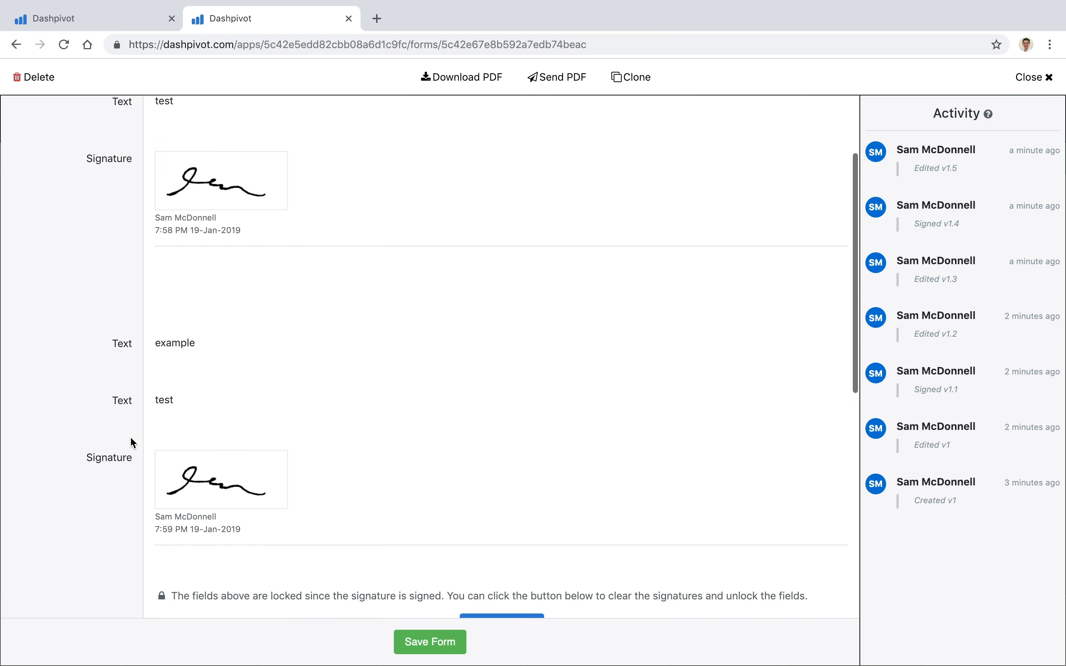
click(510, 357)
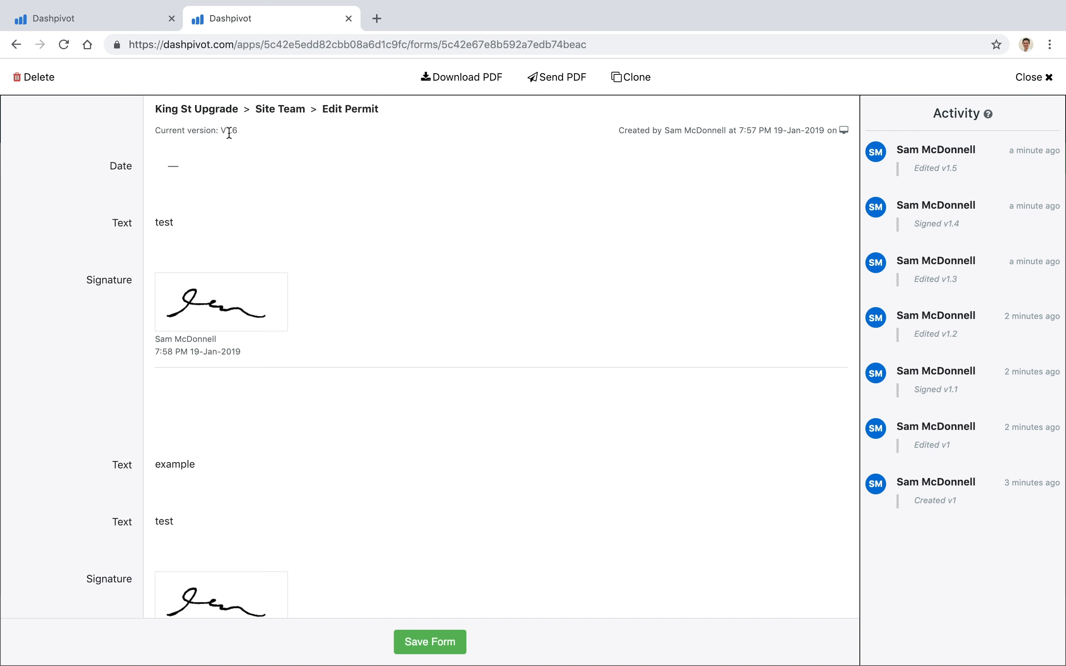
scroll(280, 227, down, 2)
scroll(282, 231, down, 6)
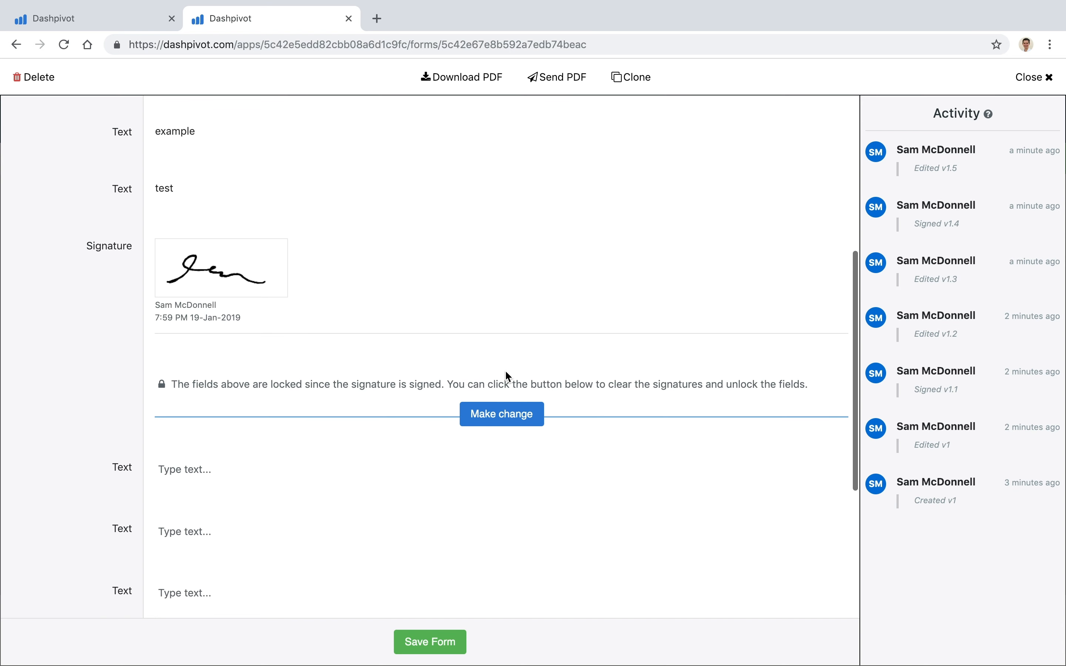
click(498, 419)
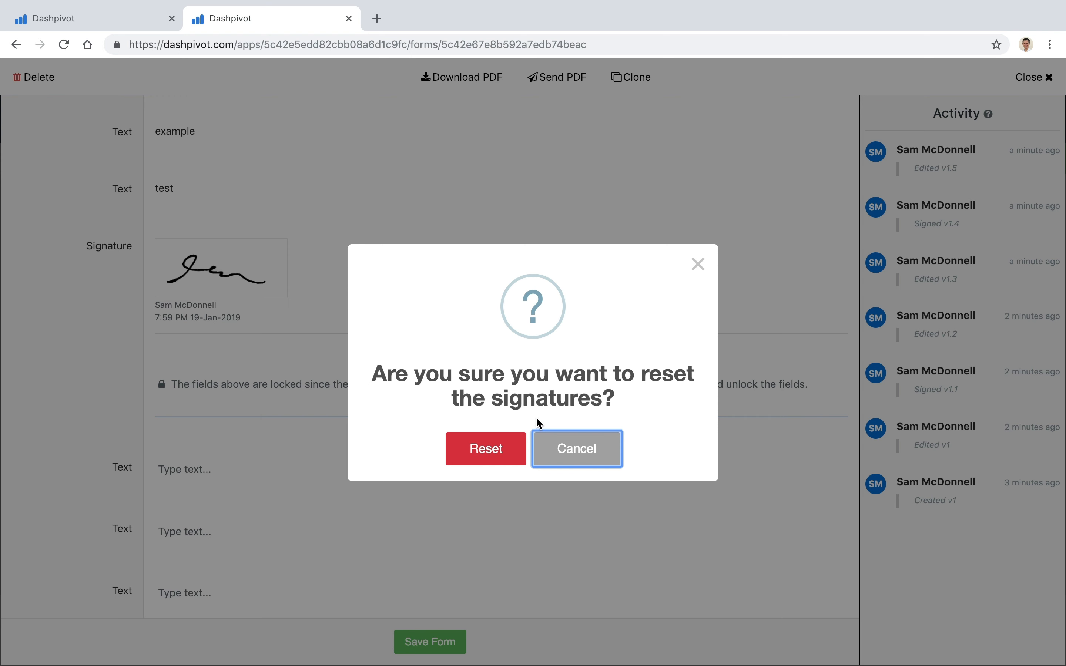
click(497, 451)
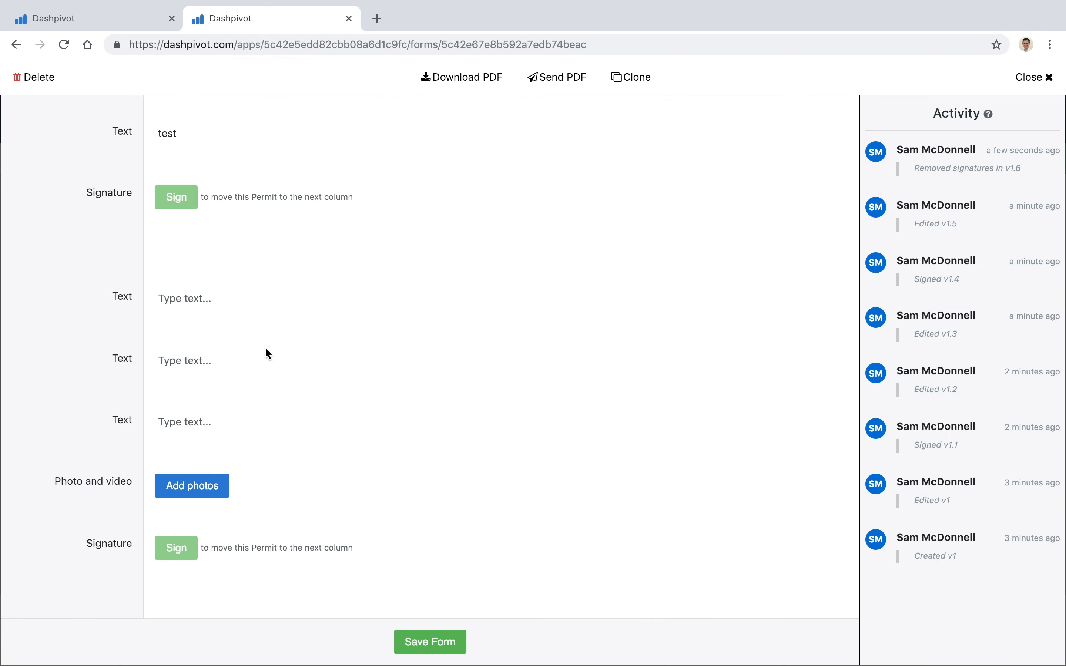
Check that the permit's first three text fields can be edited, and save the form without changing their text
scroll(260, 330, up, 2)
scroll(192, 254, up, 5)
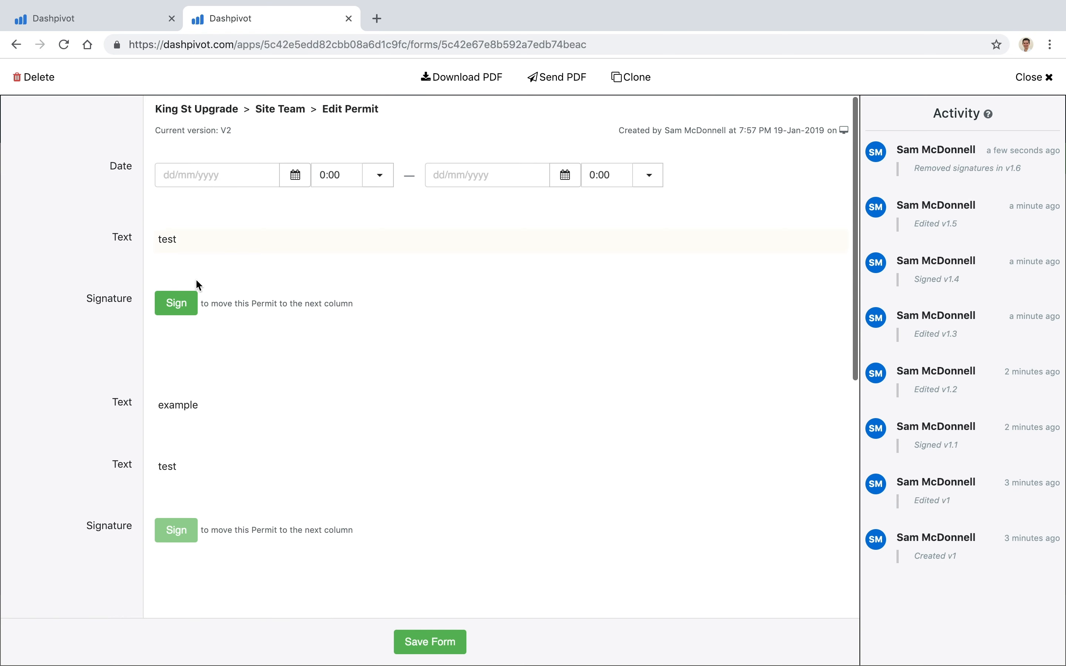
click(220, 411)
click(206, 468)
click(198, 241)
click(106, 224)
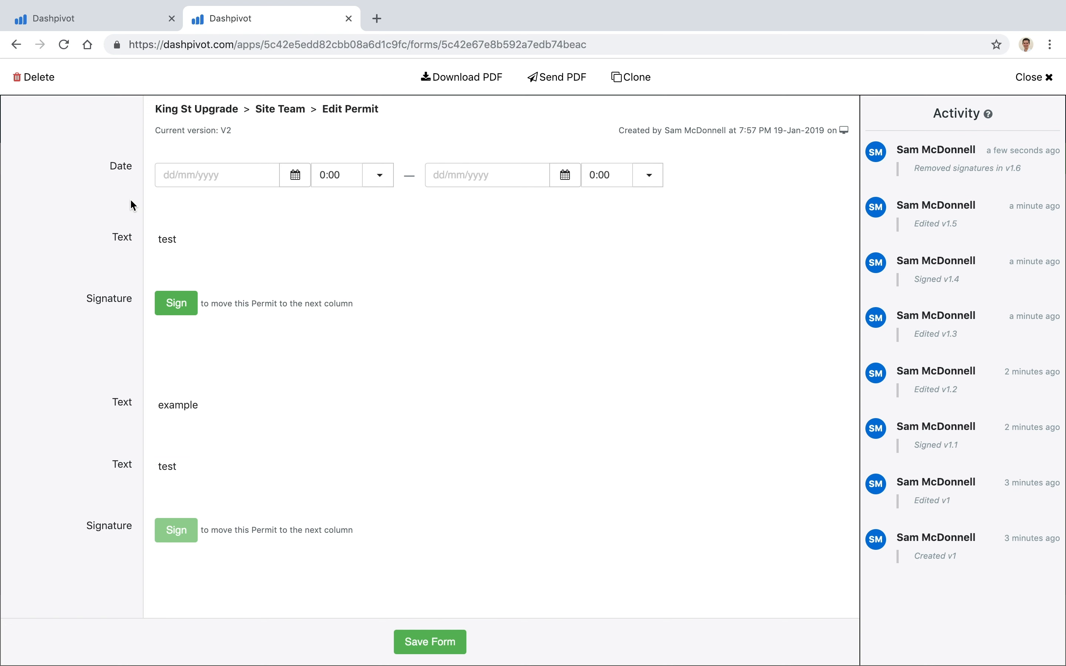
click(422, 641)
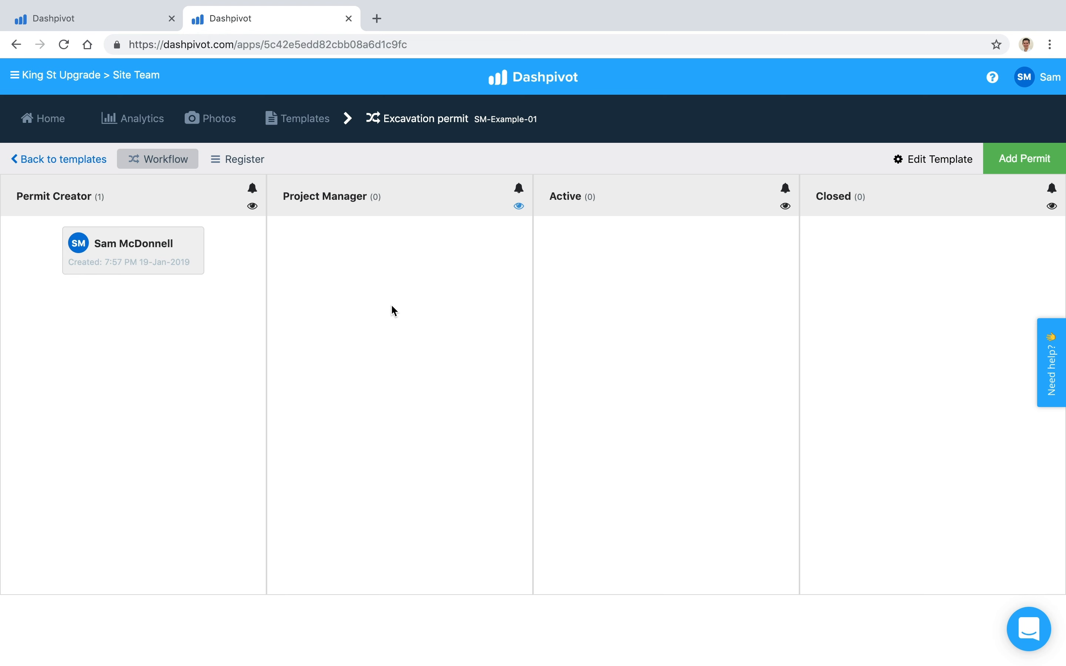
Compare the permit's process step in the register with its column in the workflow view
click(236, 160)
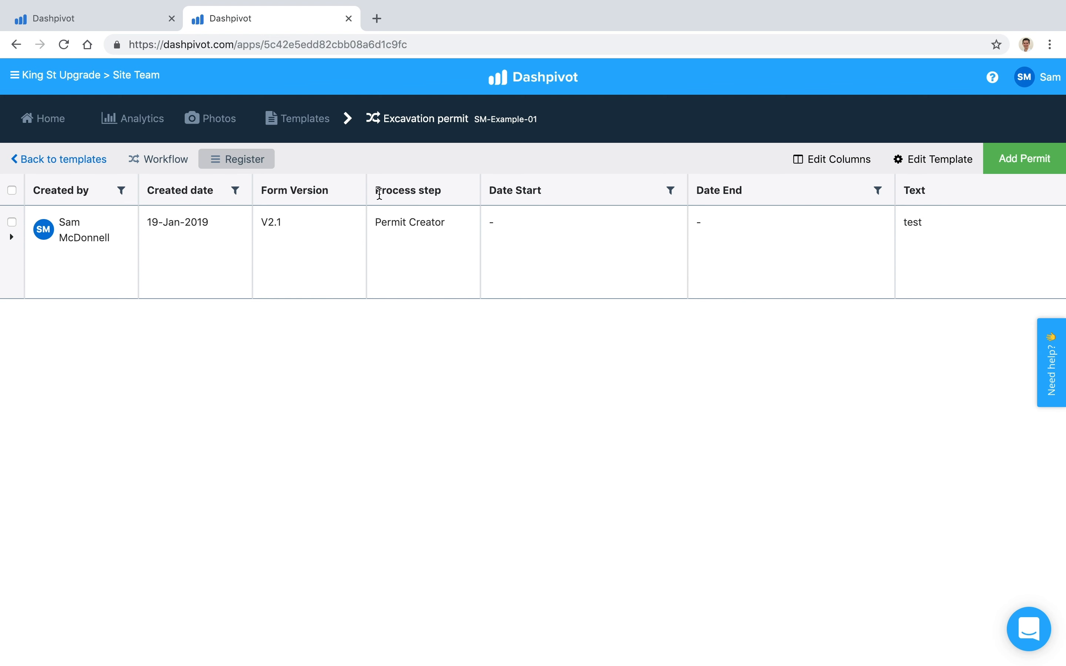
drag(380, 194, 441, 190)
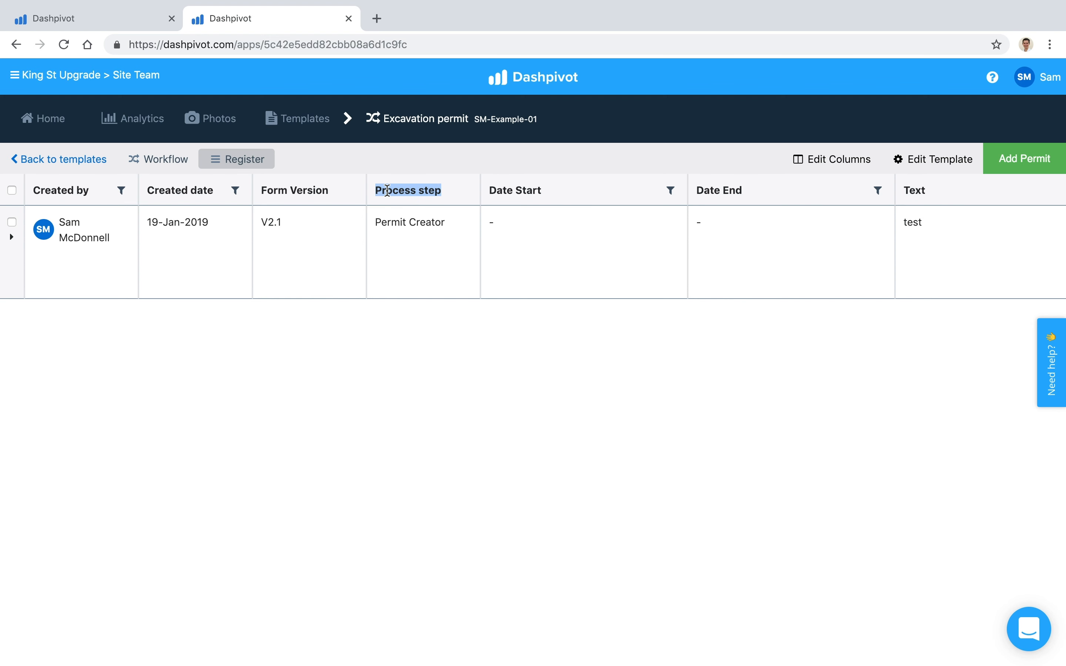
click(170, 161)
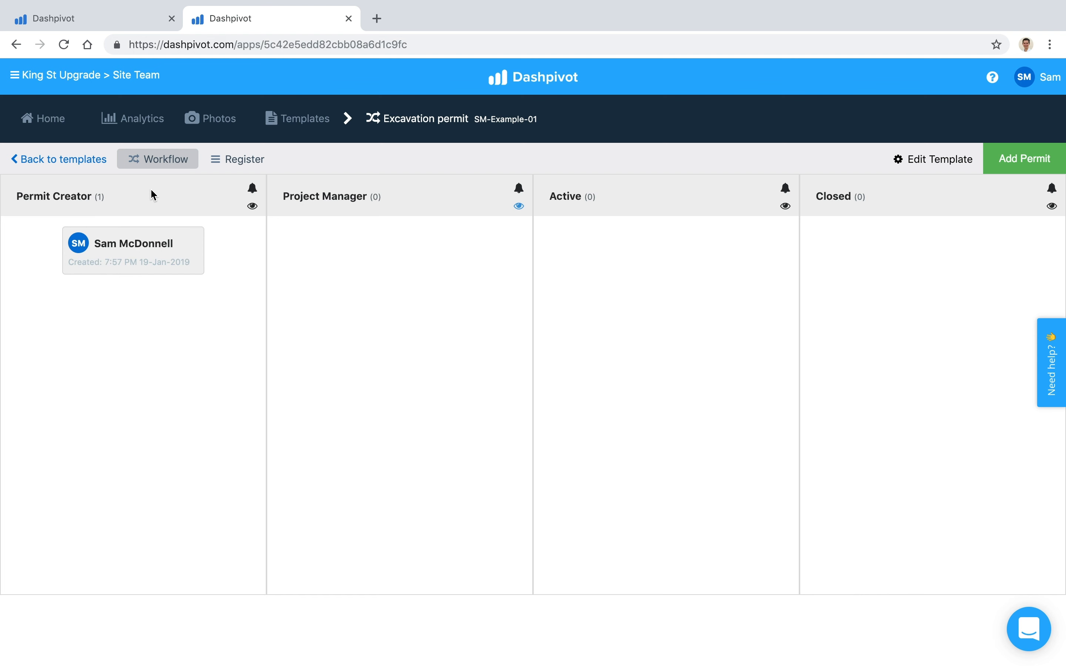
drag(16, 205, 86, 198)
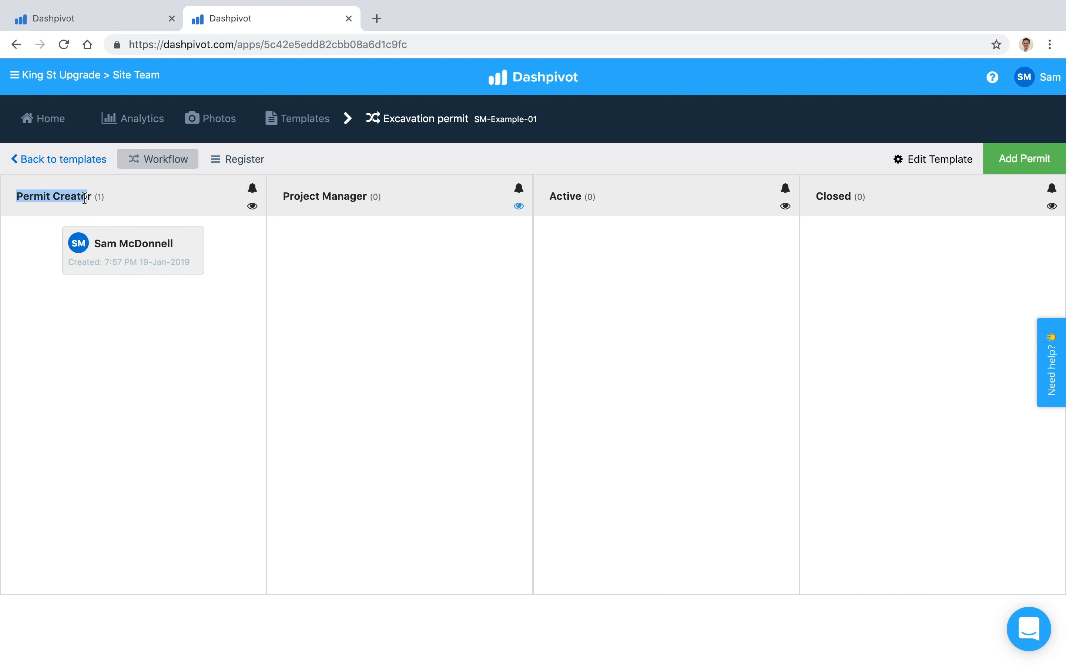
click(570, 189)
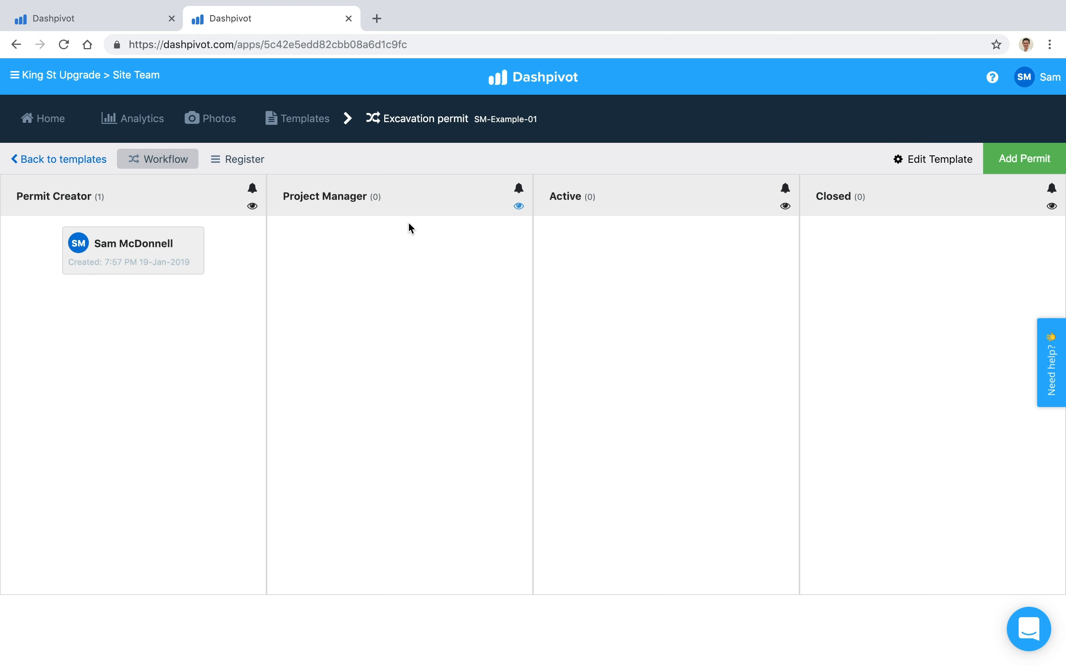
Return to the register view of the Excavation permit and open the support chat
click(267, 162)
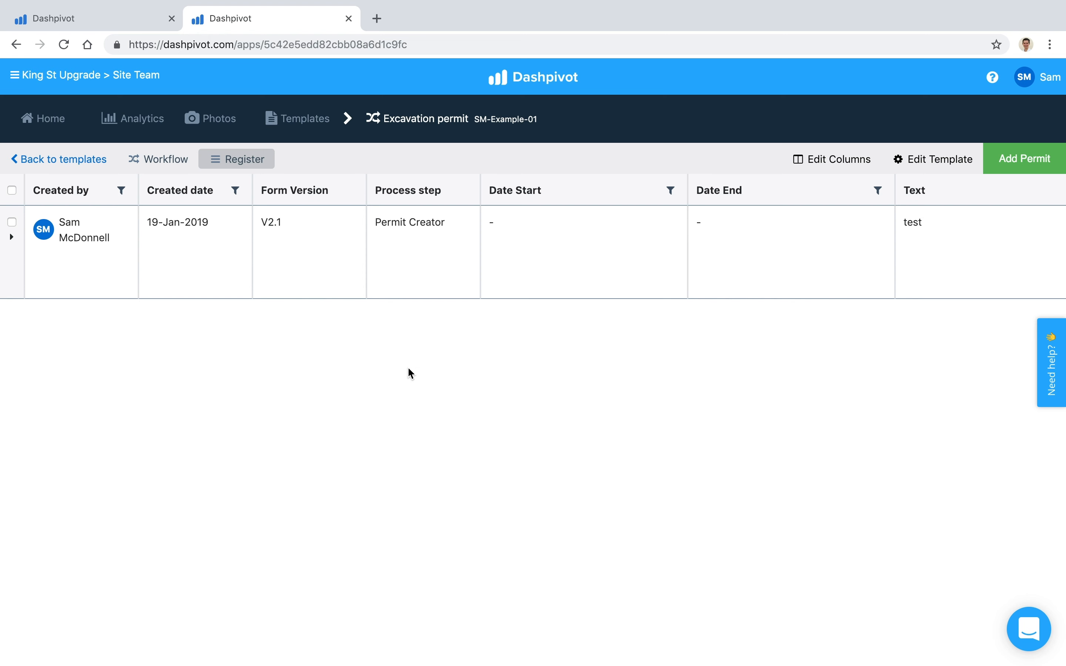
click(1029, 629)
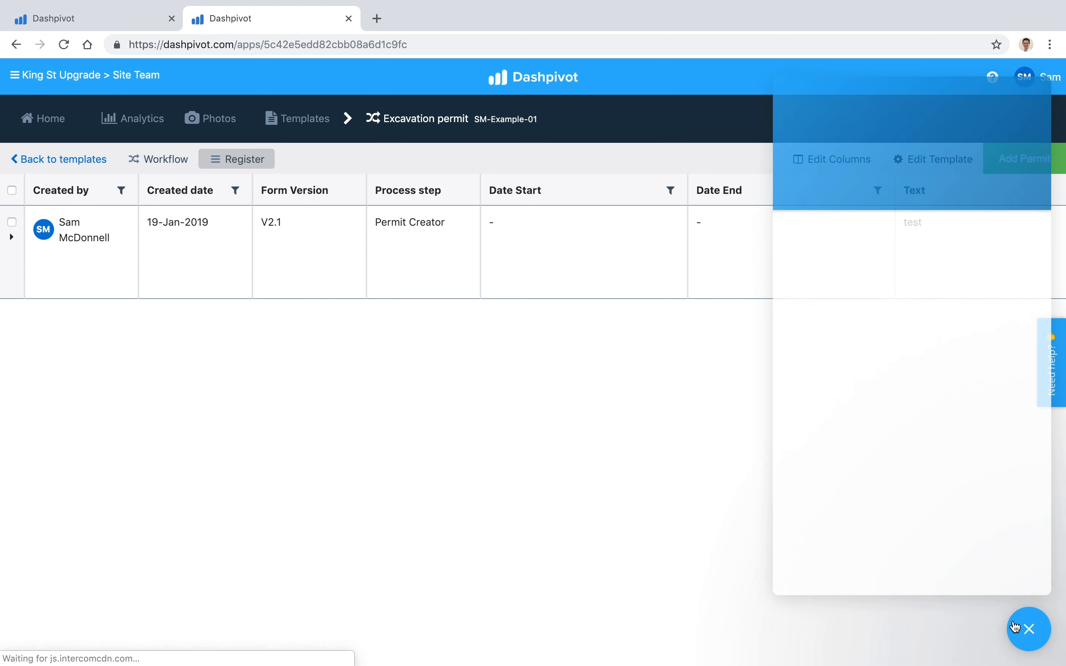